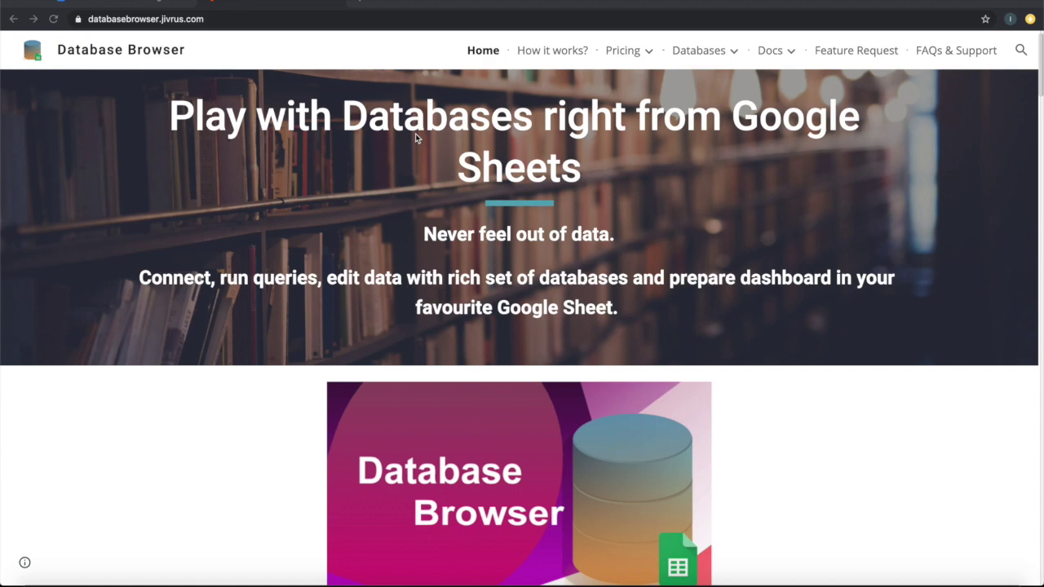
Scroll down and back up through the Database Browser home page
scroll(419, 136, "down", 1)
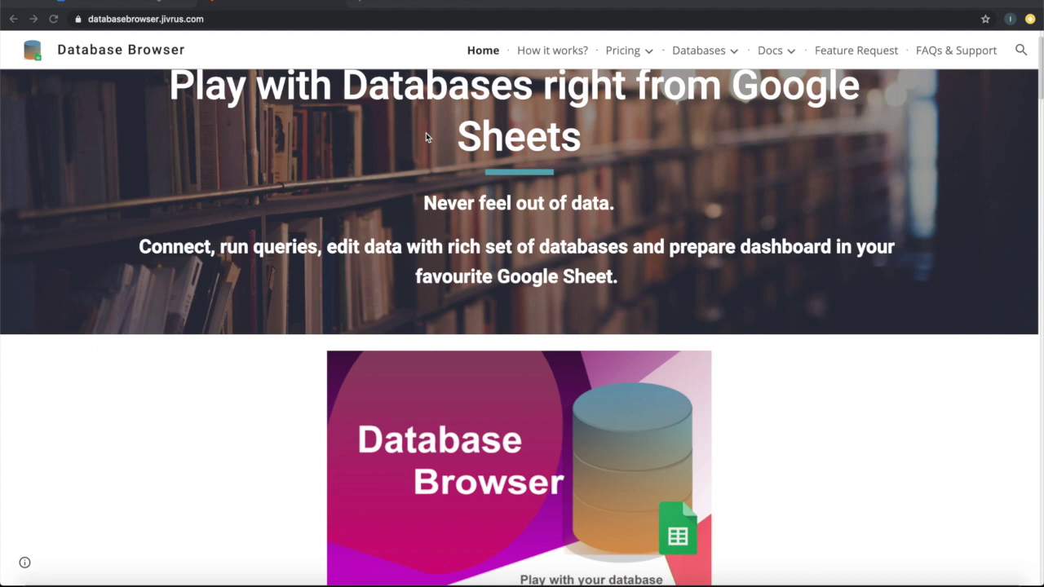
scroll(426, 132, "up", 1)
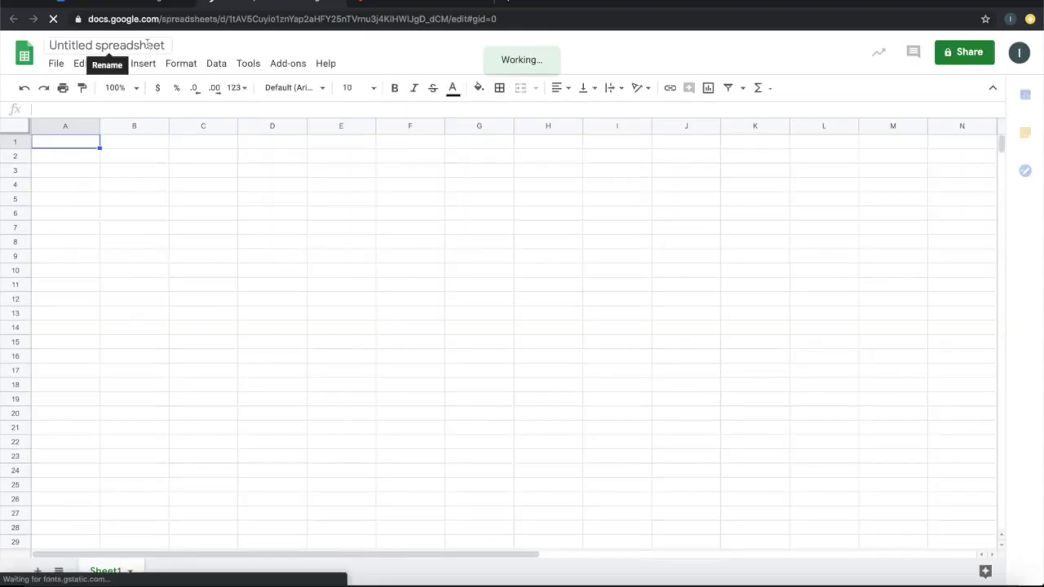
Launch the Database Browser add-on and start a new MySQL connection
left_click(288, 62)
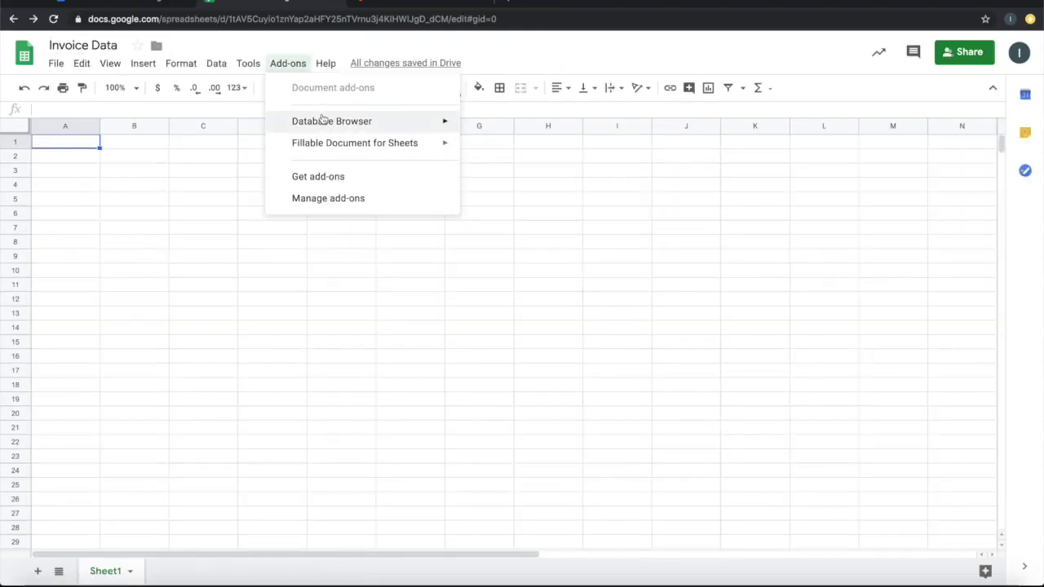
mouse_move(324, 123)
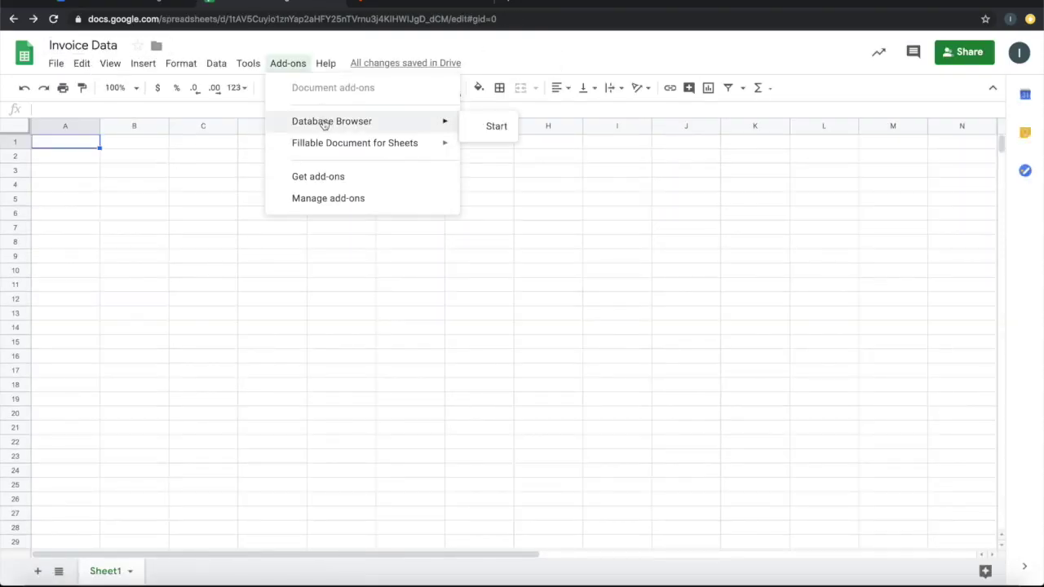
left_click(475, 127)
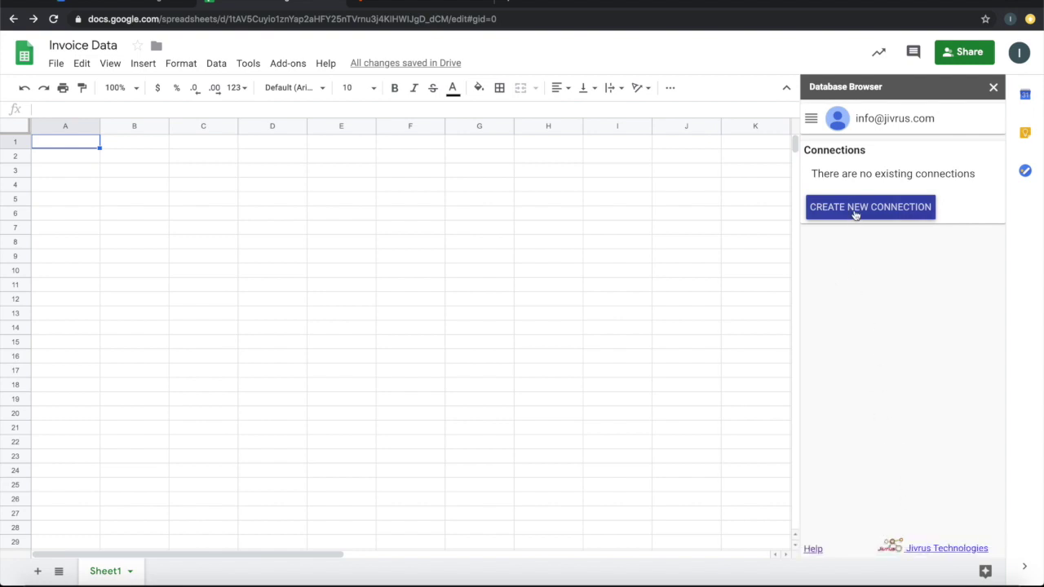
left_click(856, 213)
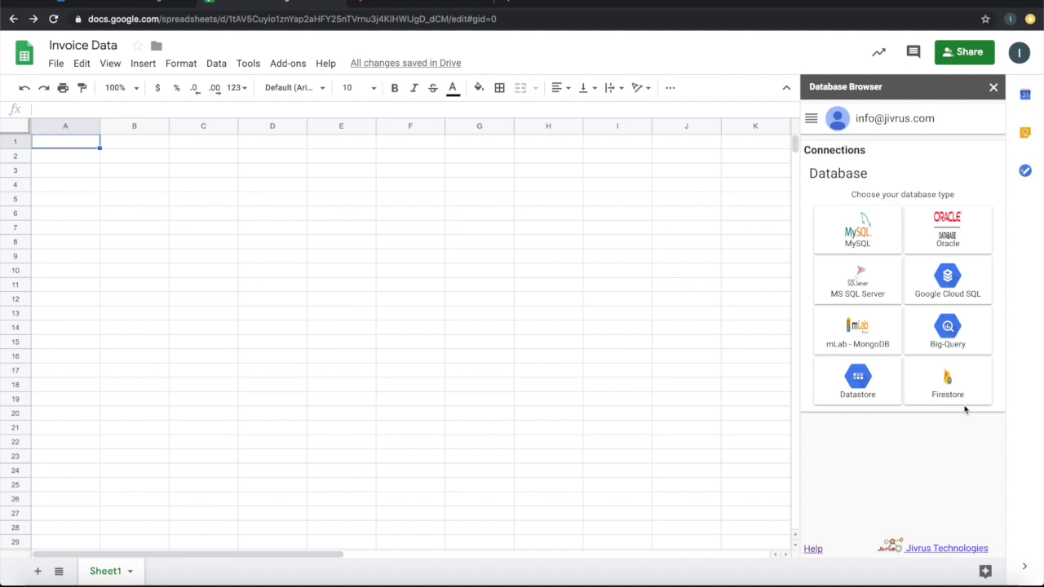
left_click(869, 234)
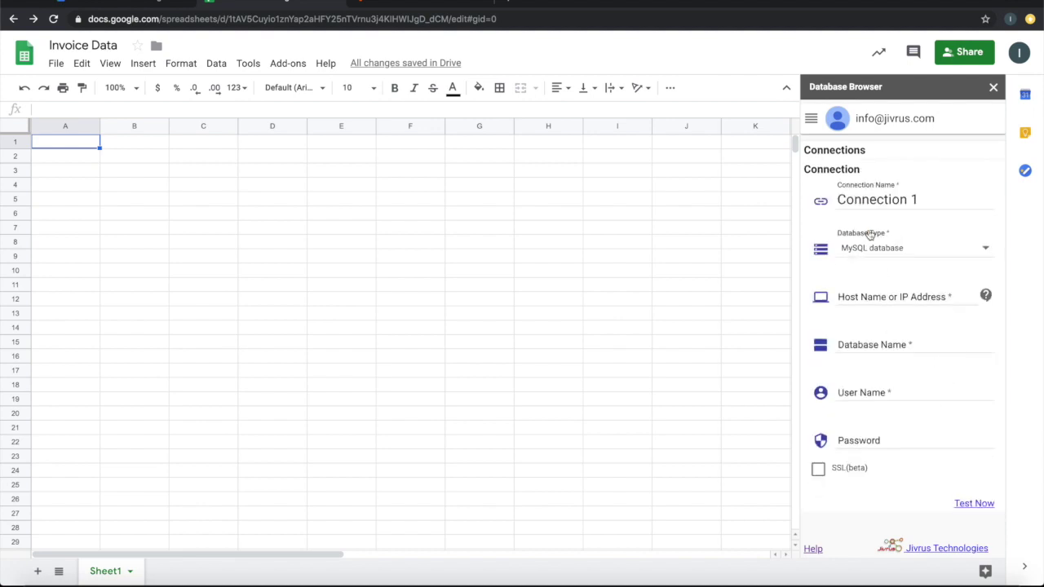
Replace the default connection name with 'My SQL Invoice DB'
double_click(926, 199)
triple_click(926, 199)
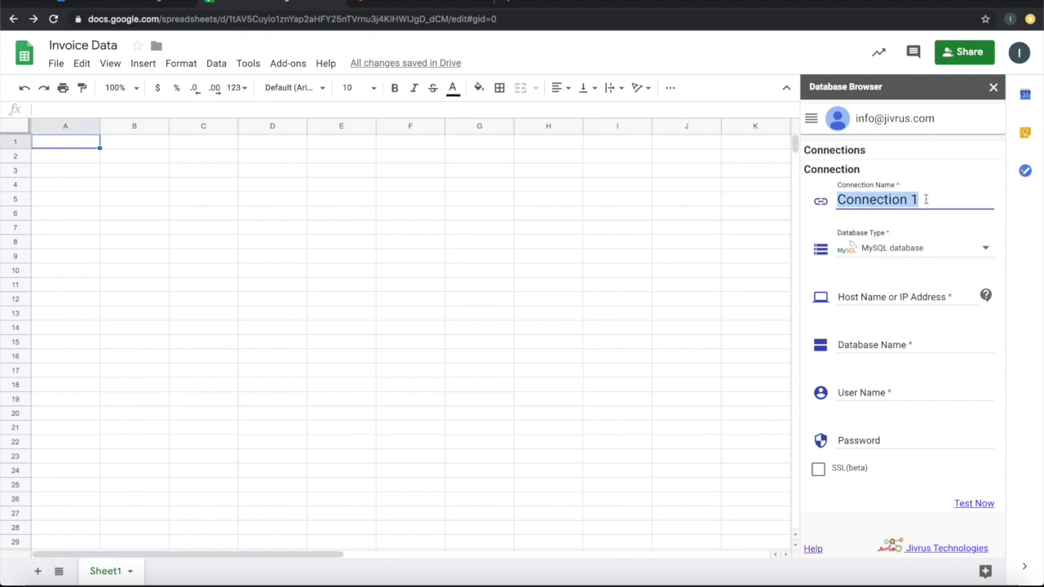
type("My ")
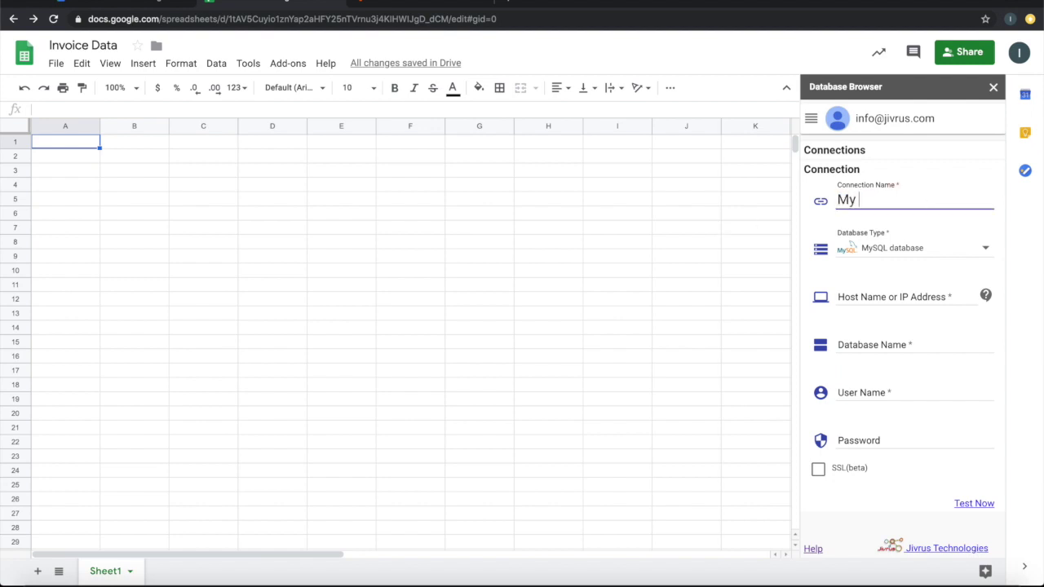
type("SQL Invoice D")
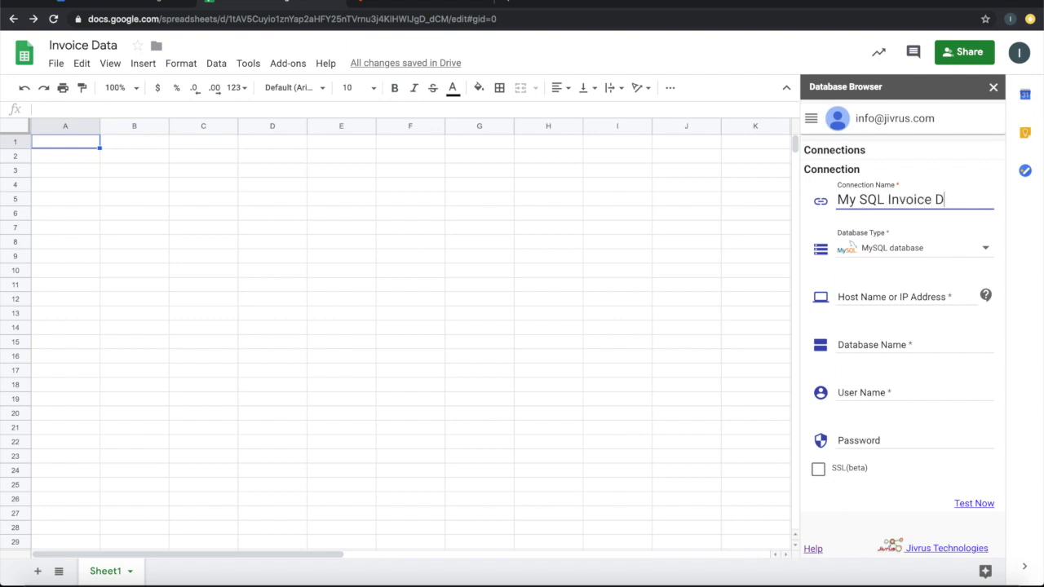
type("B")
left_click(436, 3)
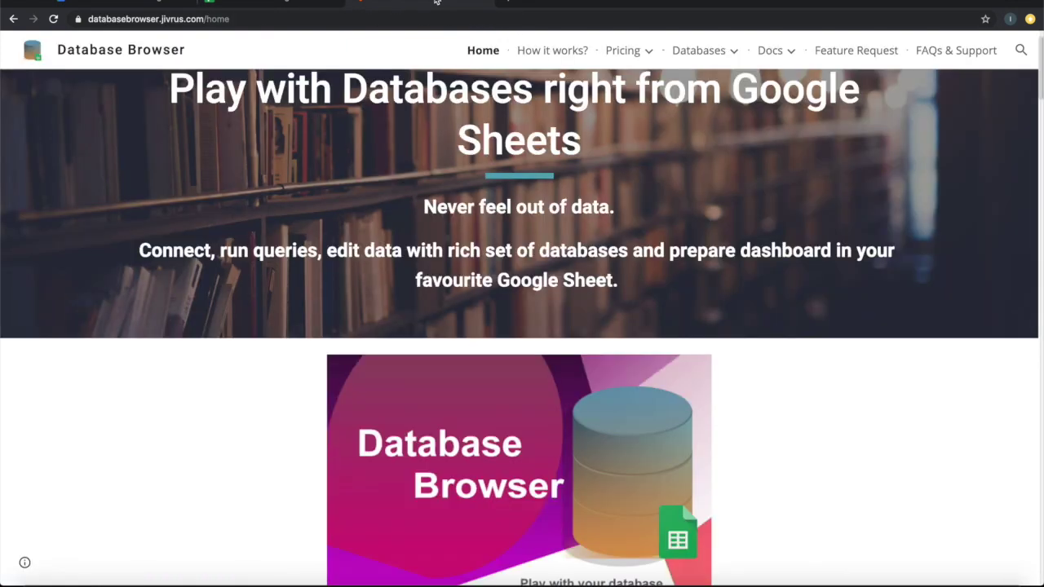
Find the test database details under FAQs & Support and copy host us-cdbr-iron-east-03.cleardb.net
left_click(946, 54)
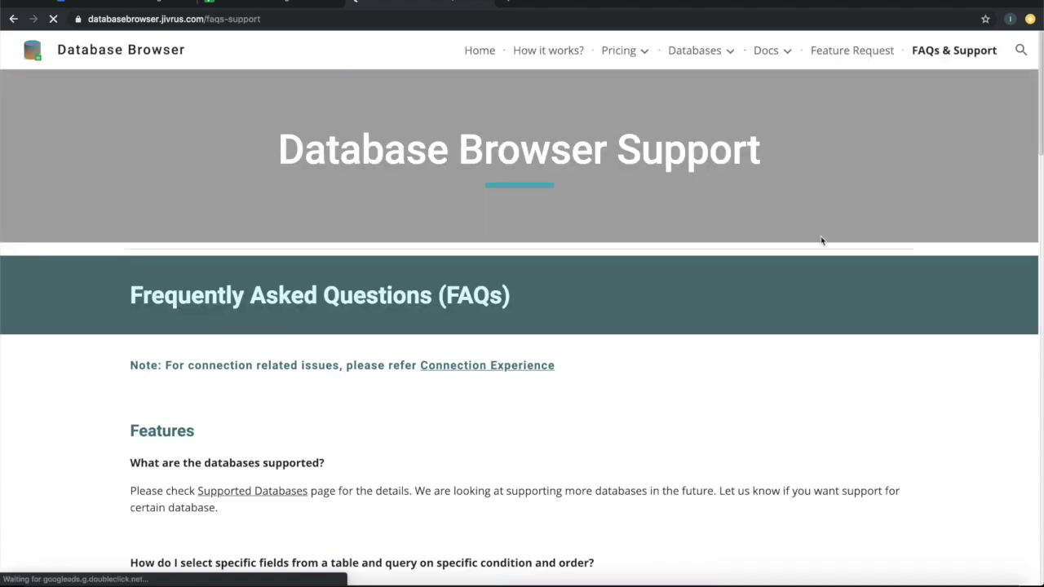
key("ctrl+f")
type("test")
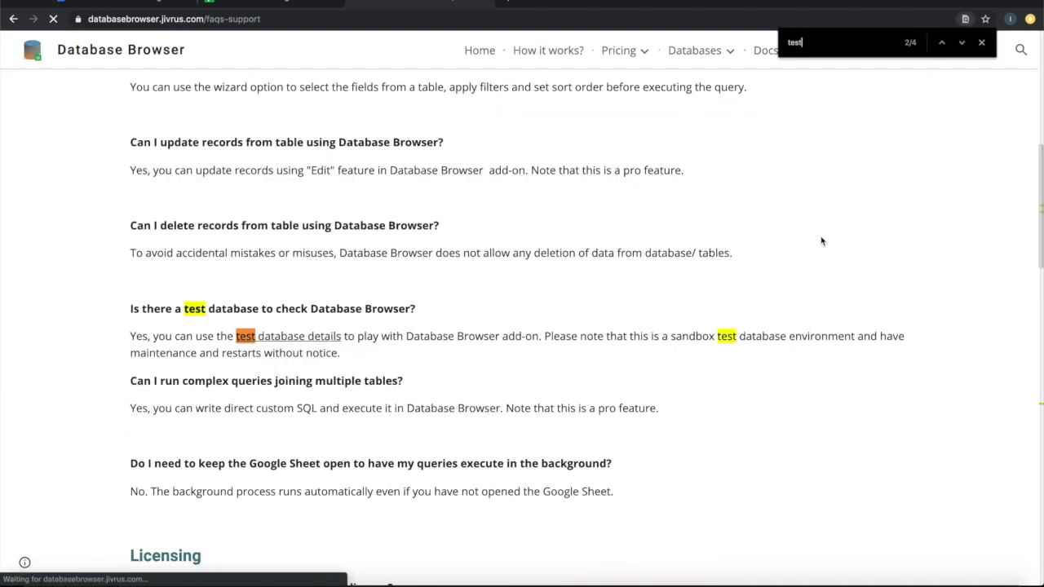
left_click(304, 345)
scroll(304, 345, "down", 2)
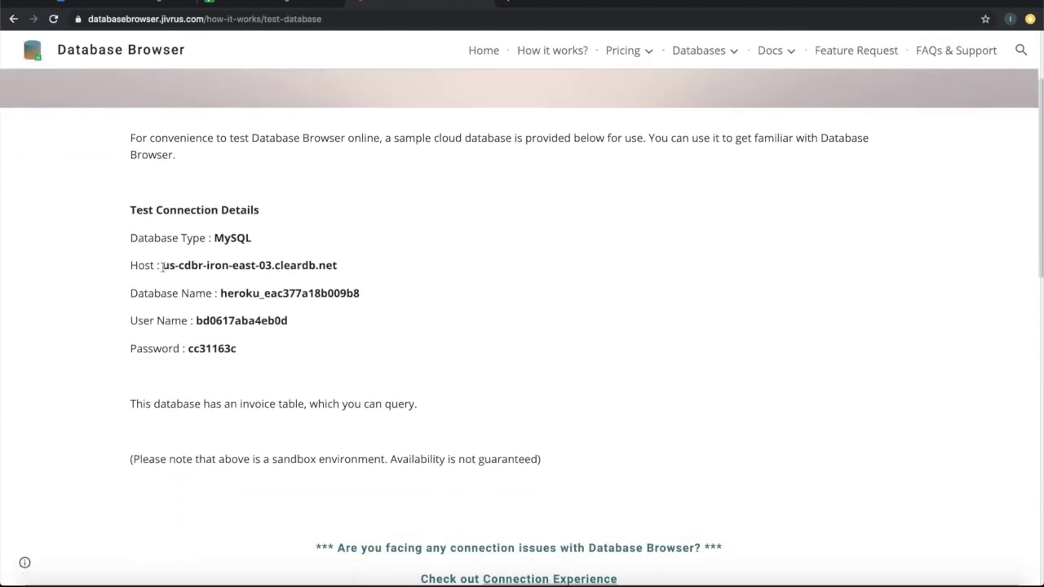
left_click_drag(163, 267, 342, 272)
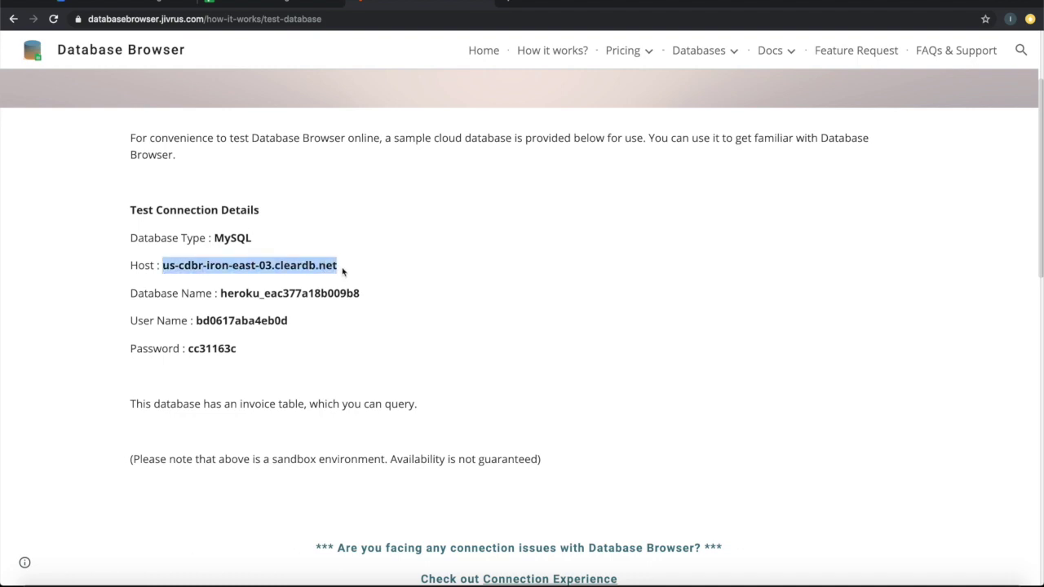
key("ctrl+c")
left_click(295, 5)
Fill Host Name and Database Name with the values from the test database page
left_click(880, 295)
key("ctrl+v")
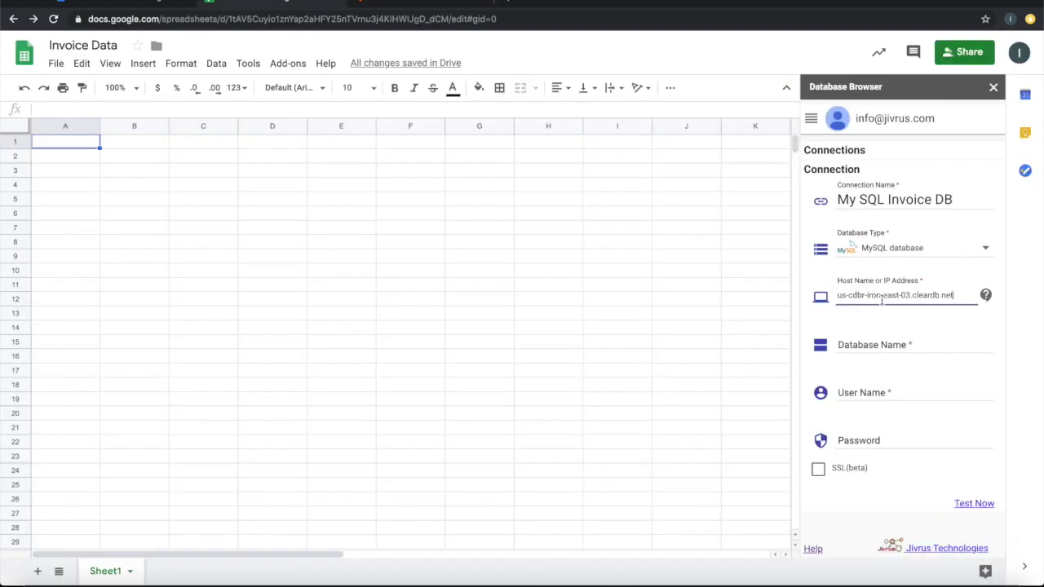
left_click(881, 345)
left_click(393, 7)
left_click_drag(220, 292, 362, 294)
key("ctrl+c")
left_click(295, 4)
key("ctrl+v")
Copy the test database's user name and password into the User Name and Password fields
left_click(877, 393)
left_click(393, 6)
left_click_drag(204, 320, 286, 320)
key("ctrl+c")
left_click(295, 4)
key("ctrl+v")
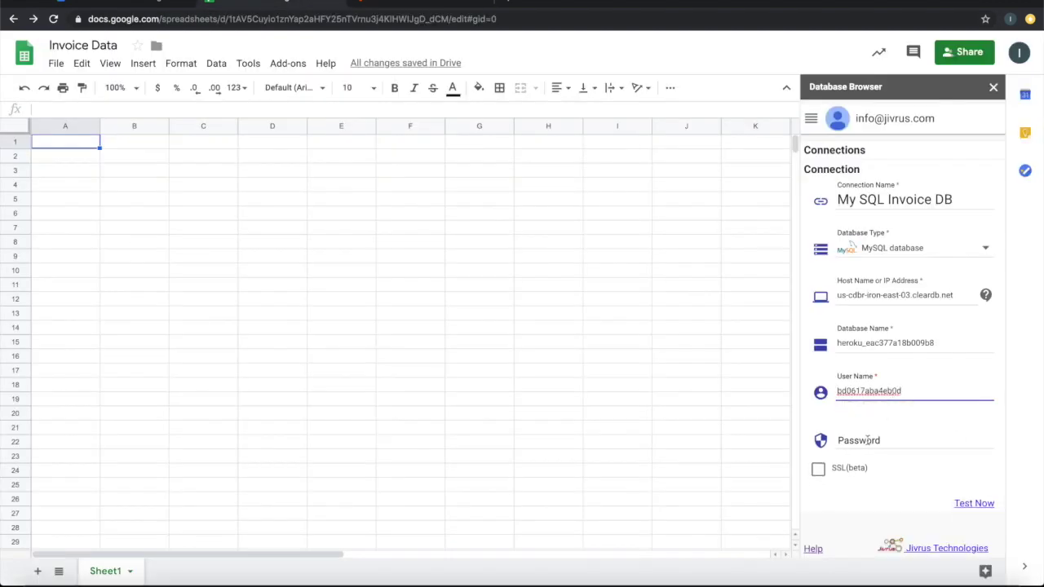
left_click(869, 440)
left_click(393, 7)
left_click_drag(189, 348, 238, 348)
key("ctrl+c")
left_click(296, 4)
key("ctrl+v")
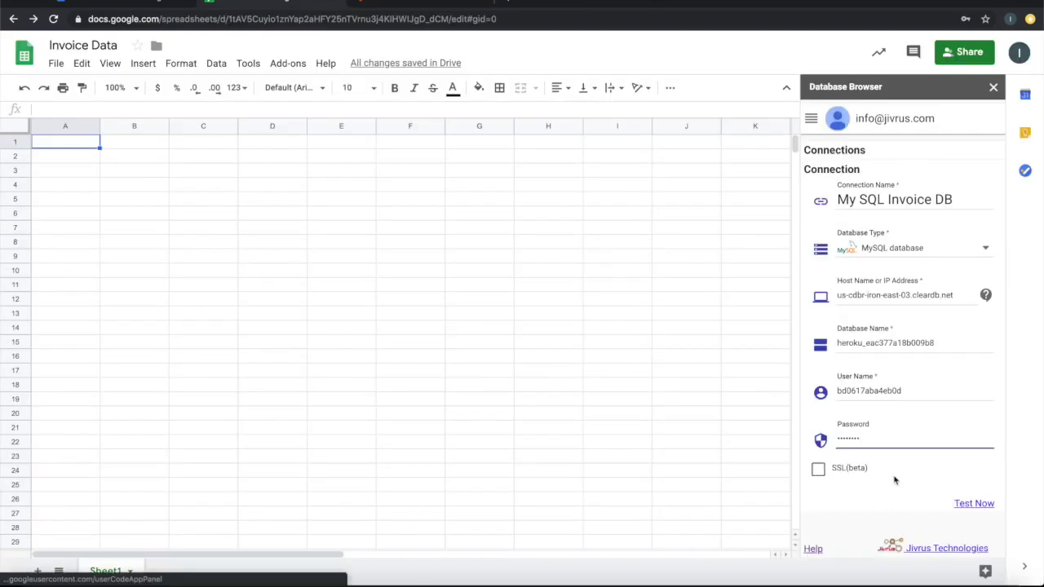
Test and save the connection, choosing Never when the browser offers to save the password
scroll(915, 489, "down", 1)
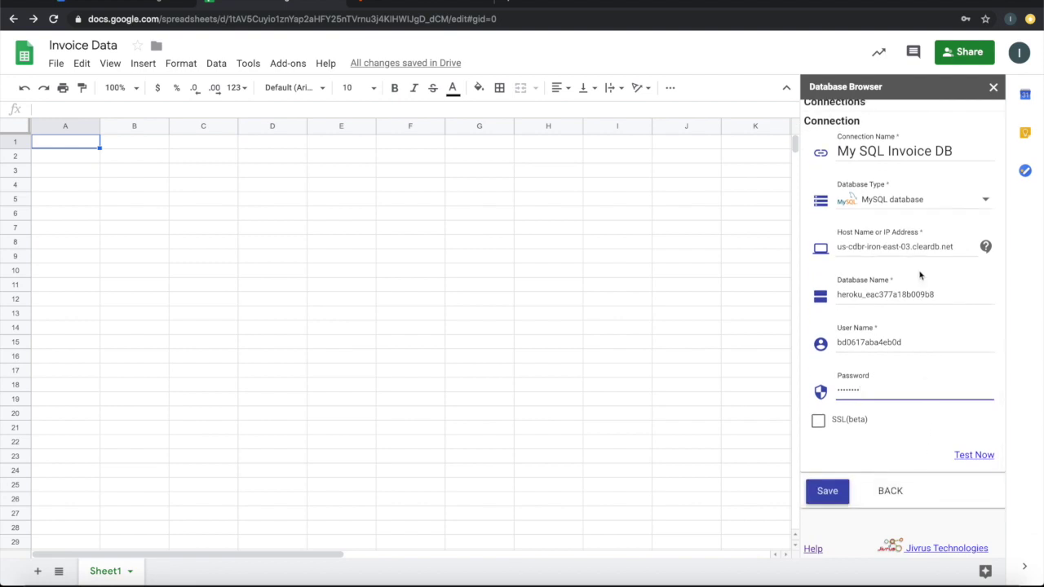
left_click(966, 456)
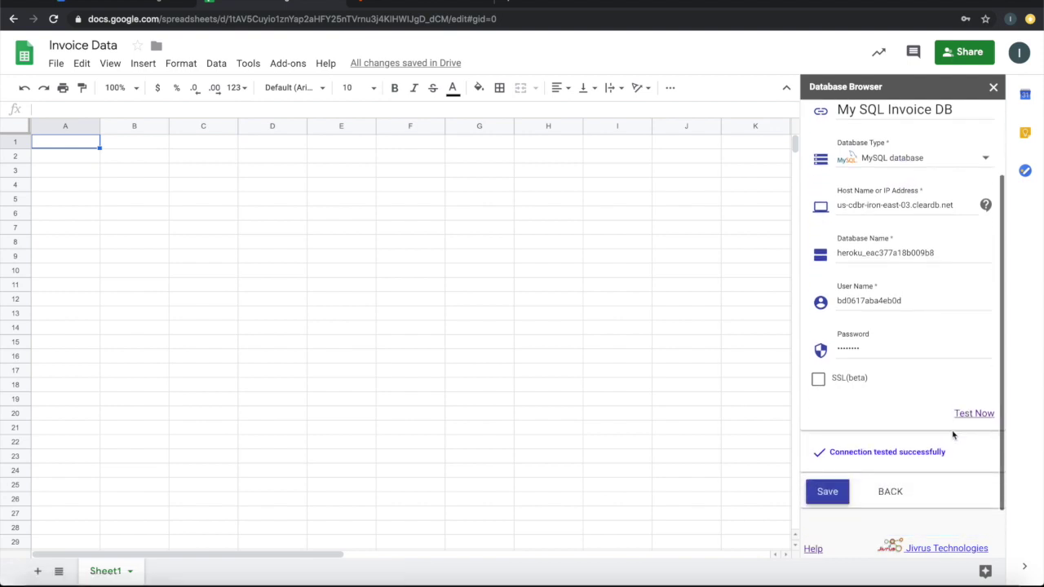
left_click(838, 491)
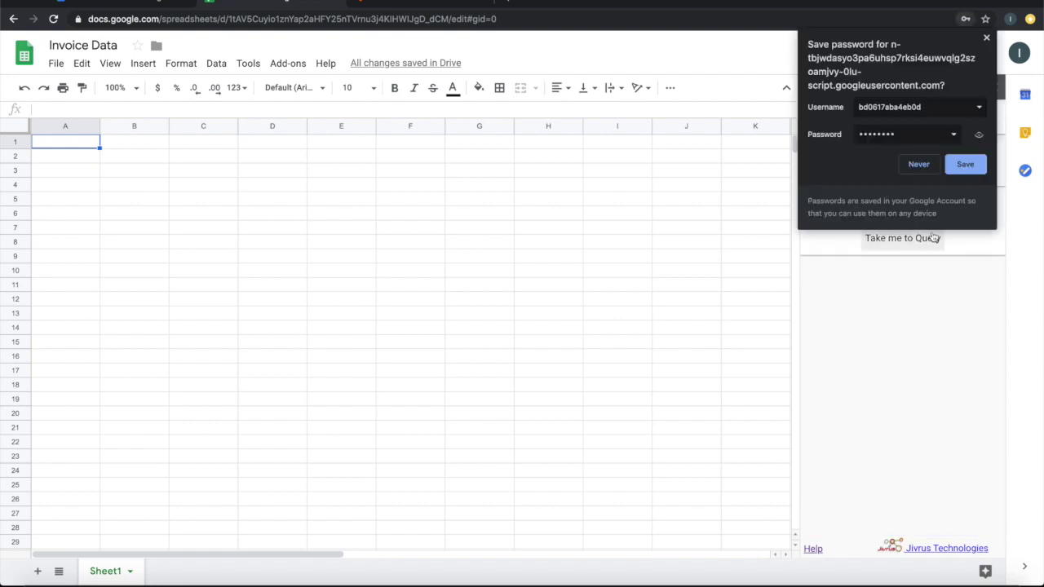
left_click(922, 167)
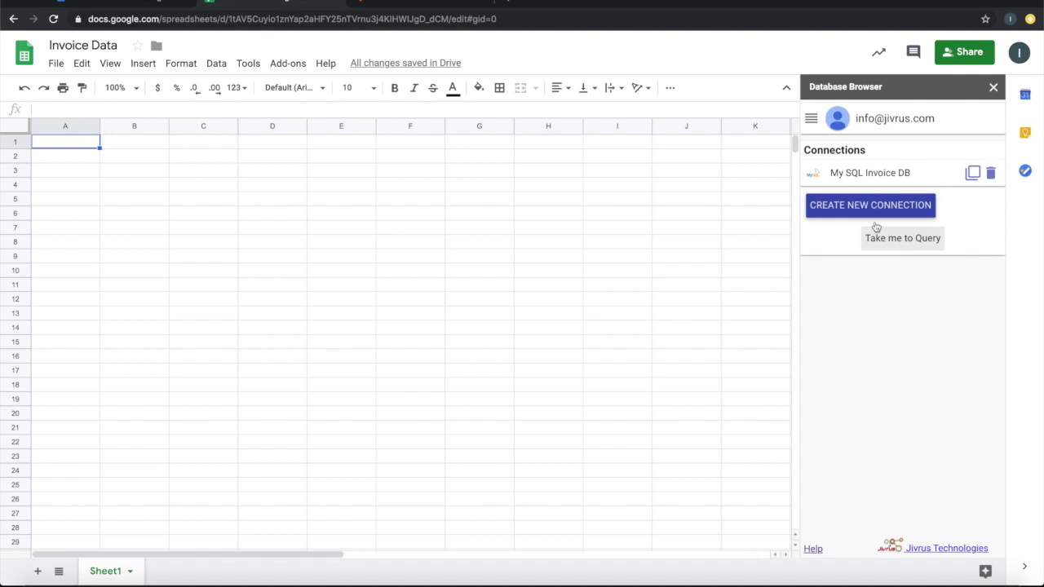
left_click(811, 119)
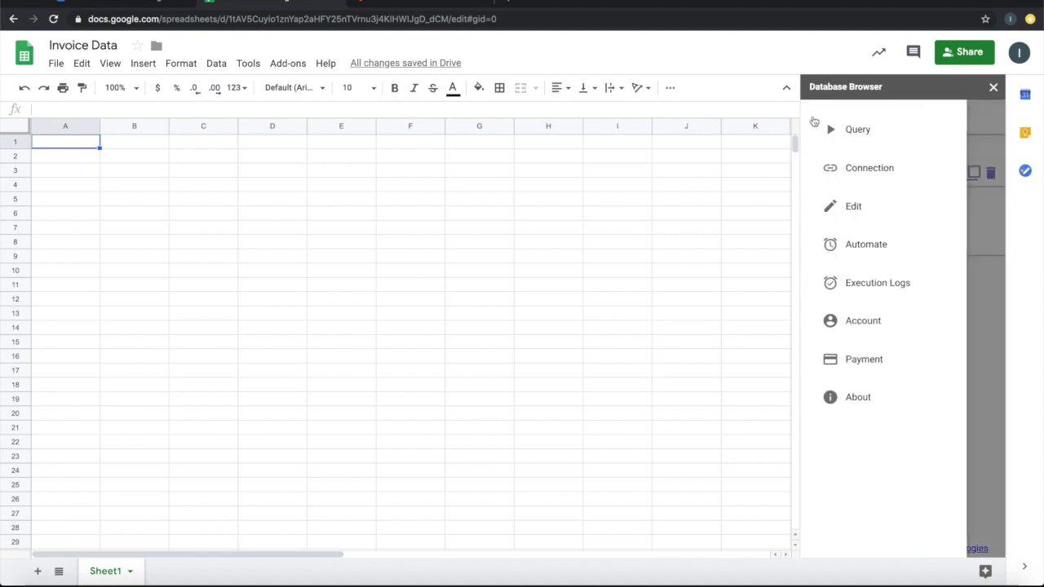
Start a new query on the invoice table using the My SQL Invoice DB connection
left_click(856, 130)
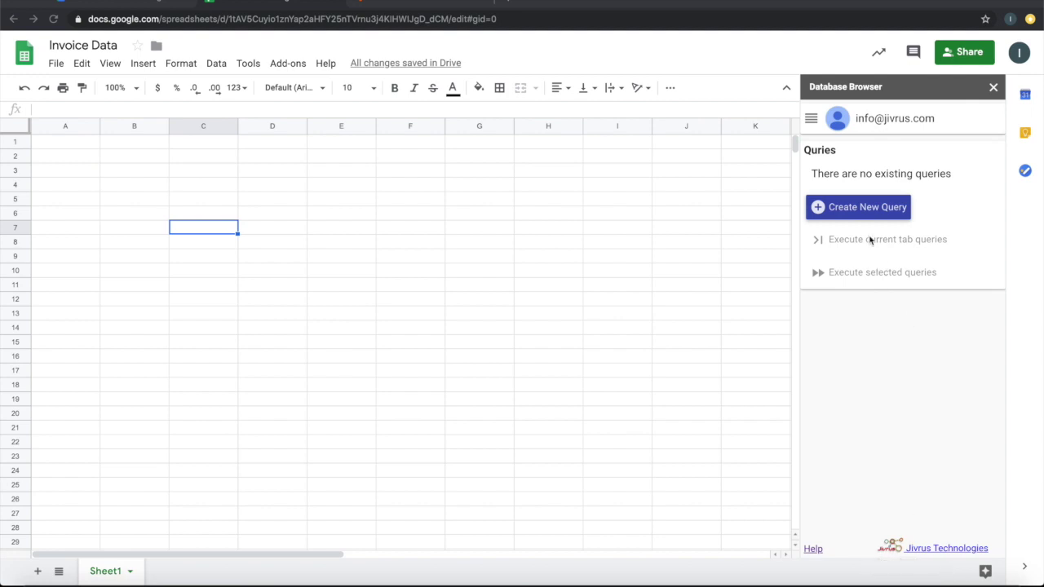
left_click(867, 212)
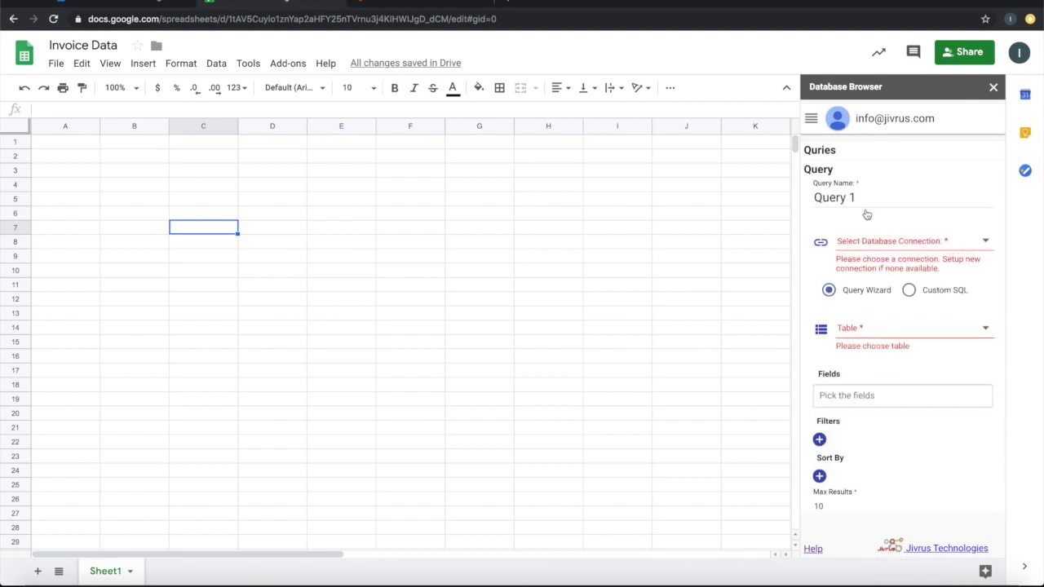
left_click(914, 241)
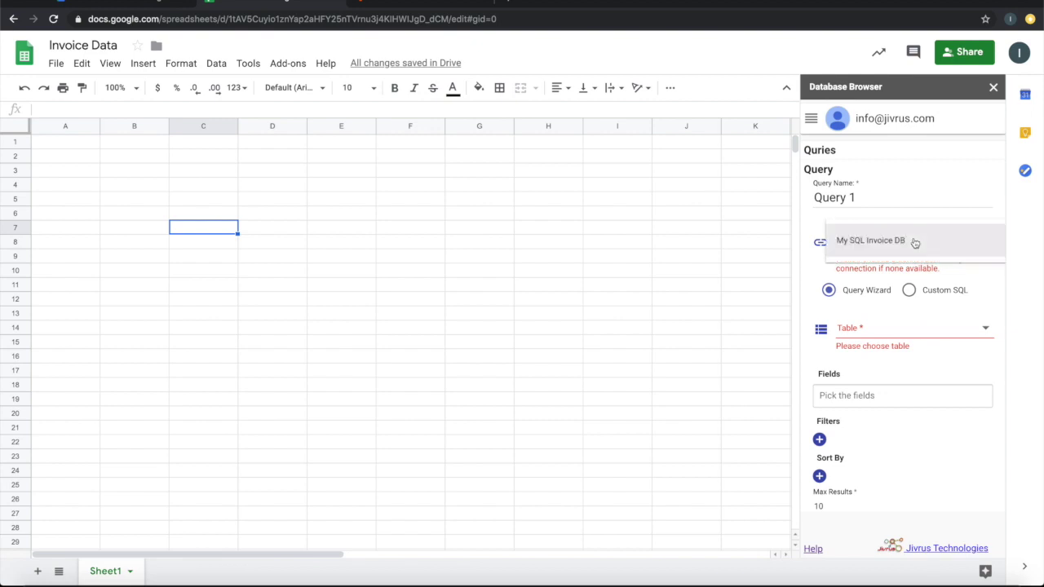
left_click(914, 241)
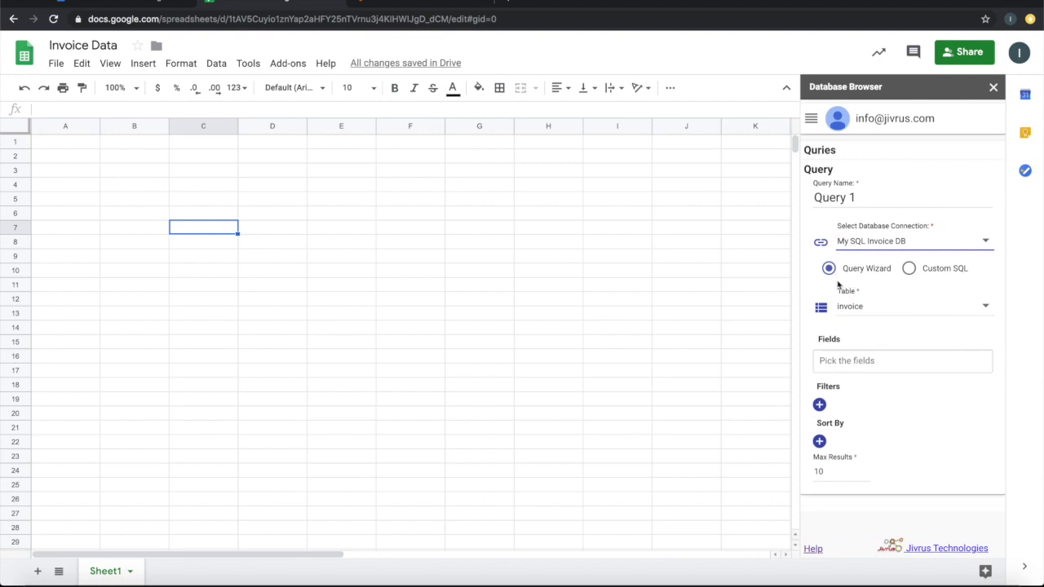
left_click(982, 307)
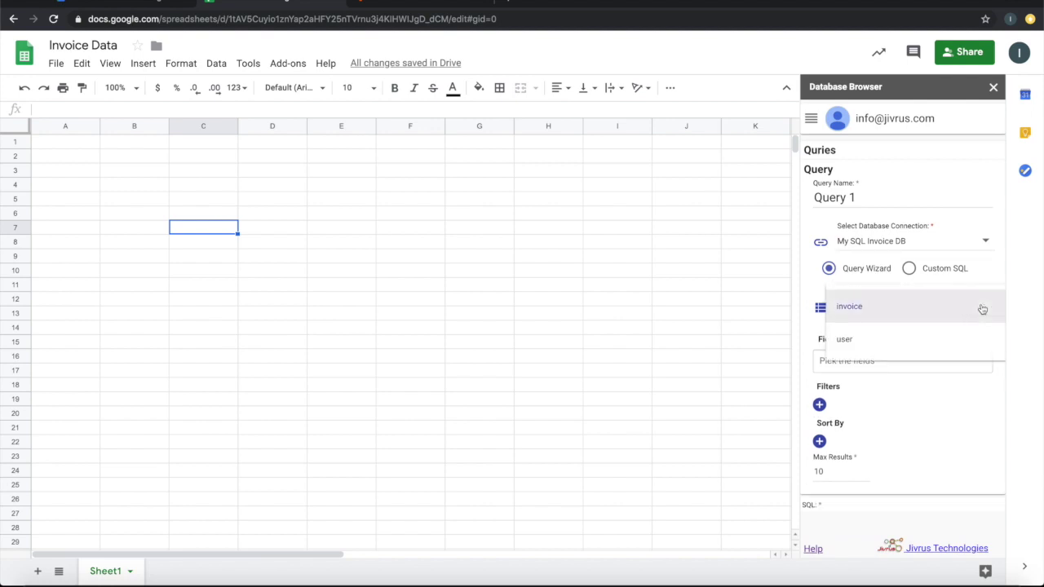
left_click(862, 311)
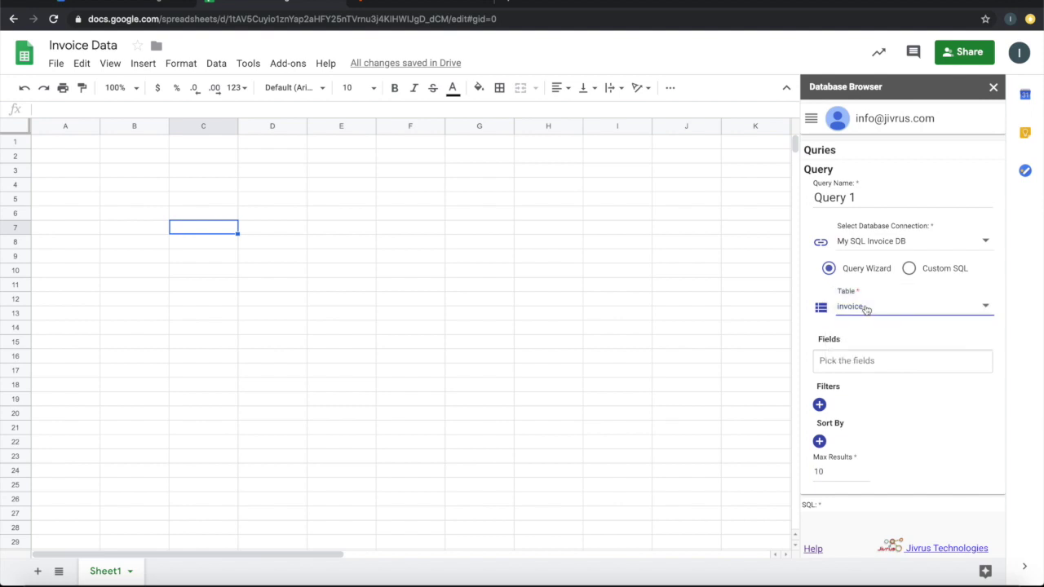
Leave the field list empty and raise Max Results from 10 to 100
left_click(909, 368)
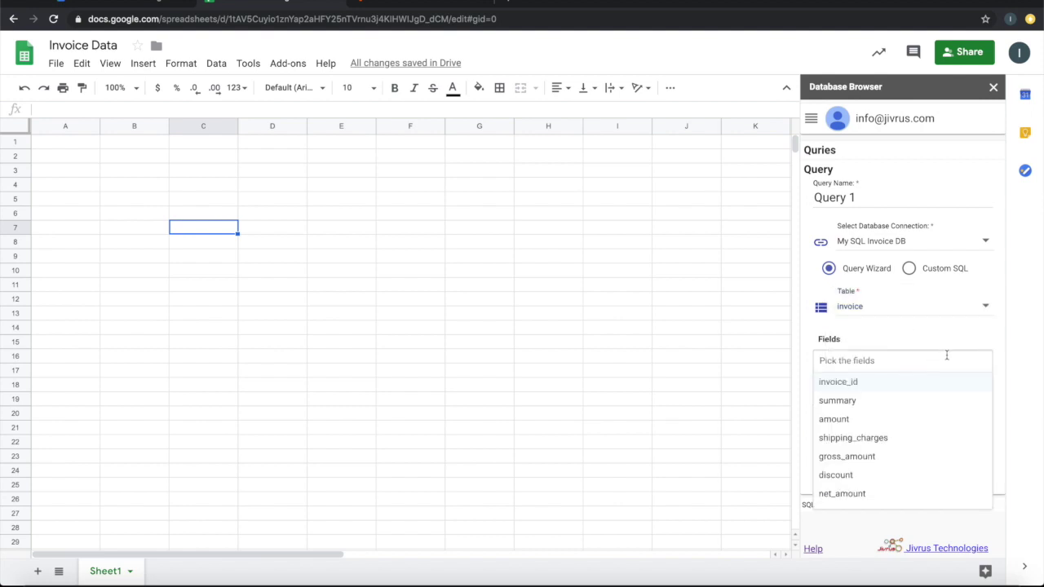
left_click(1000, 351)
scroll(999, 351, "down", 3)
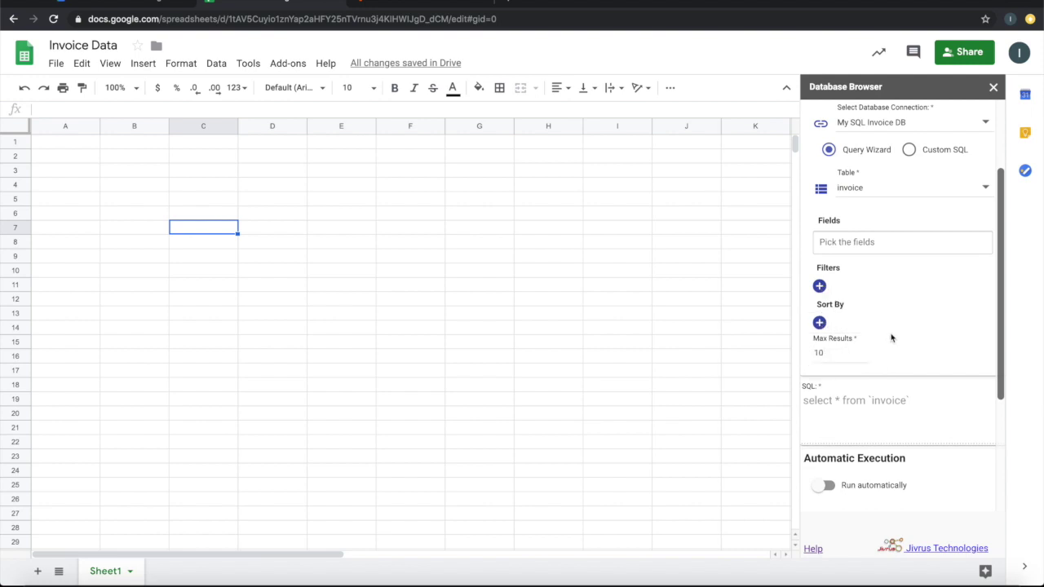
left_click(836, 352)
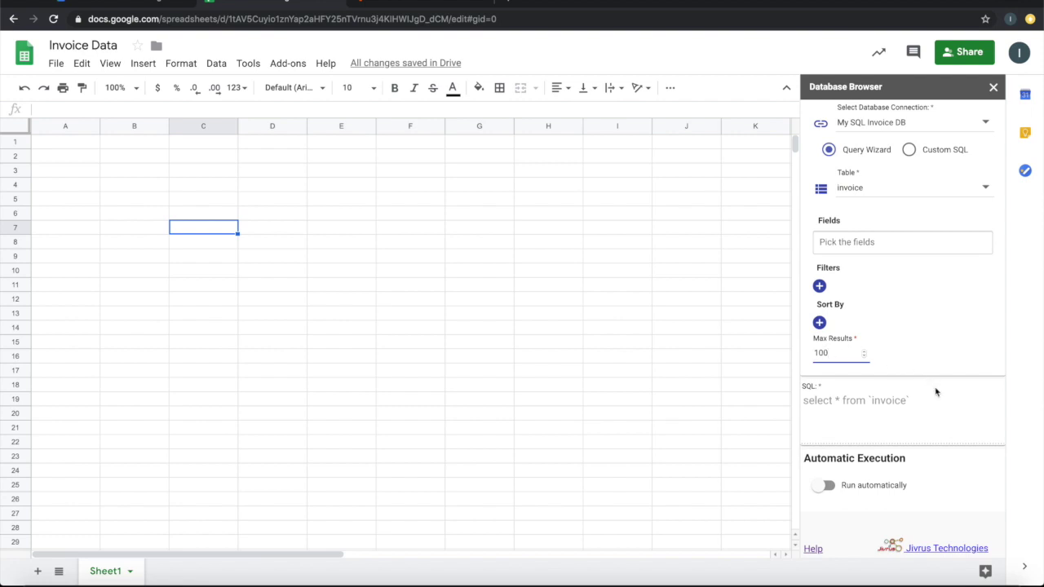
scroll(936, 392, "down", 3)
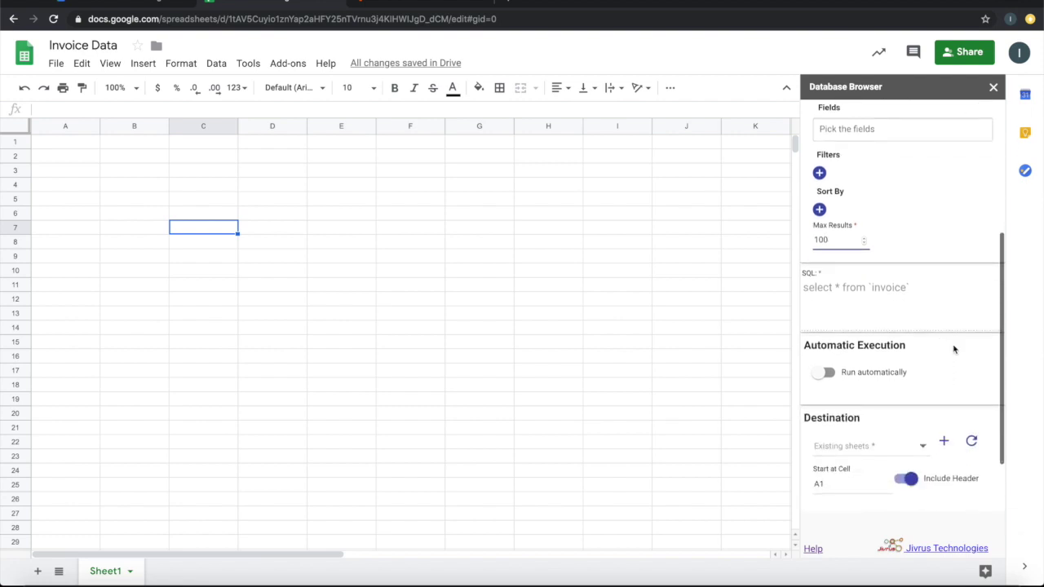
Add a new sheet named Invoice as the query destination, starting at A1
scroll(953, 349, "down", 2)
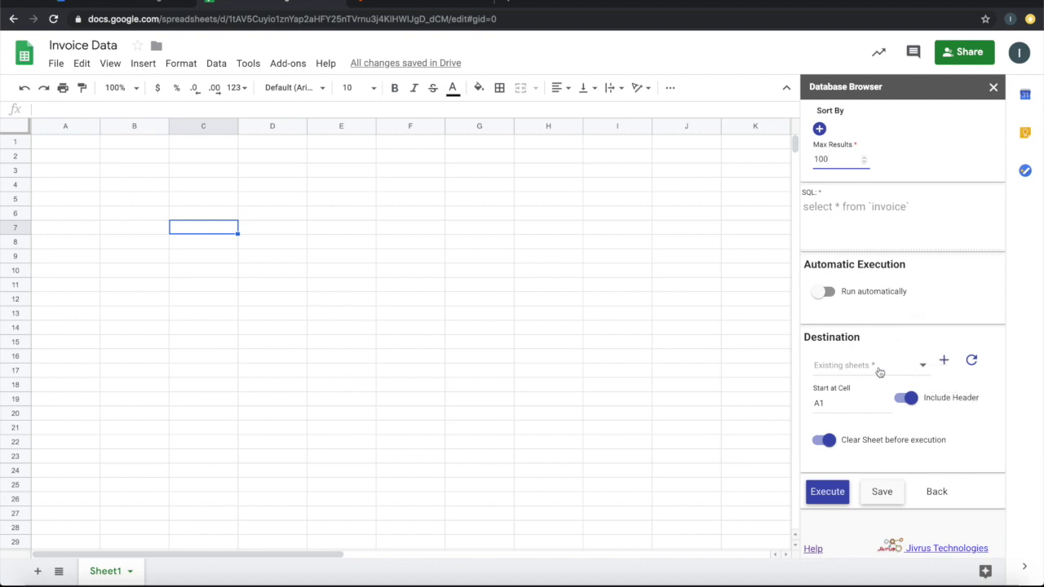
left_click(943, 360)
left_click(897, 398)
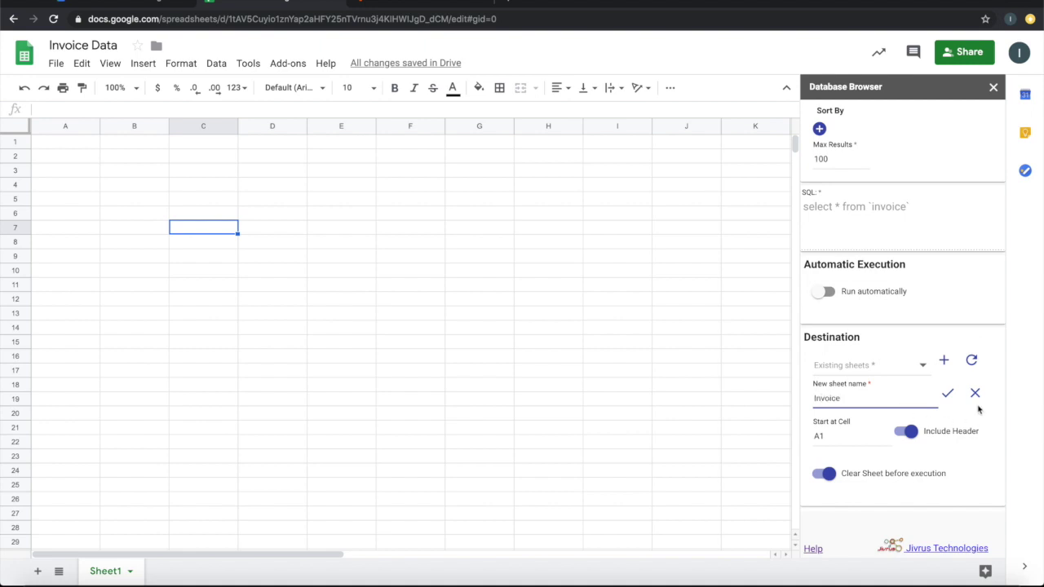
left_click(948, 393)
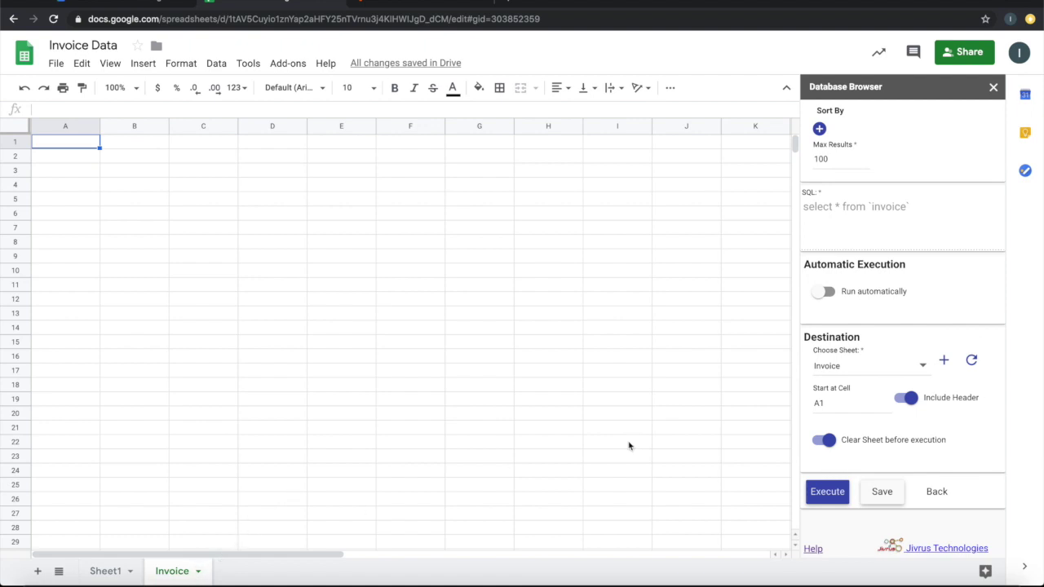
Execute the query to load invoice rows into the Invoice sheet, then go back to Queries
left_click(834, 492)
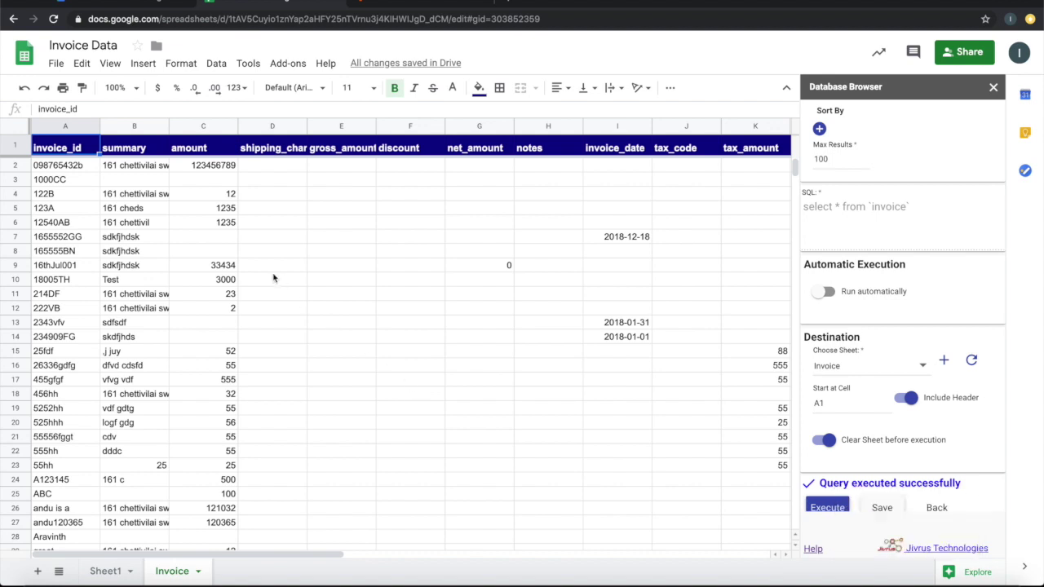
scroll(274, 278, "down", 10)
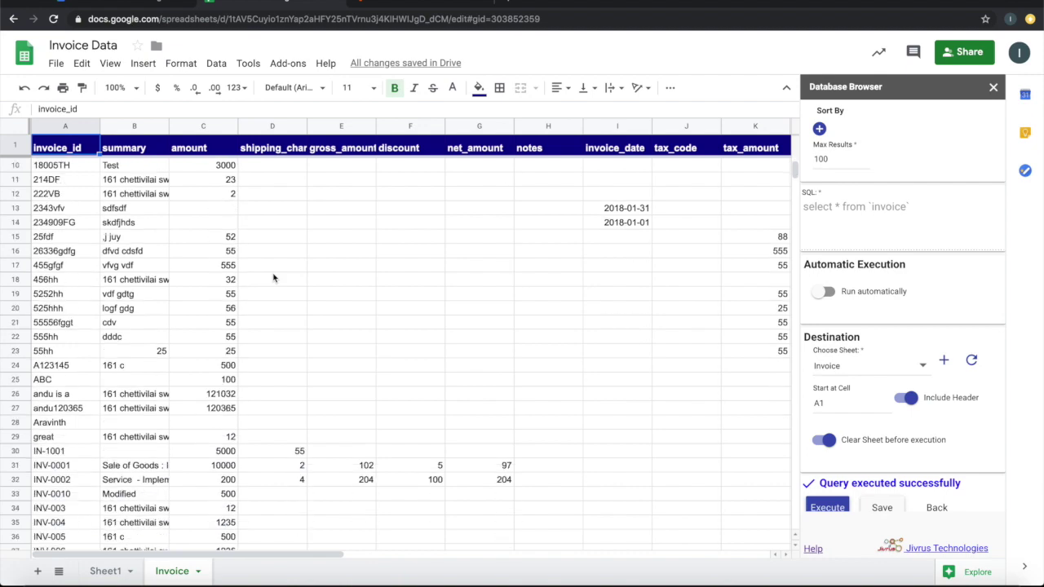
scroll(274, 278, "down", 3)
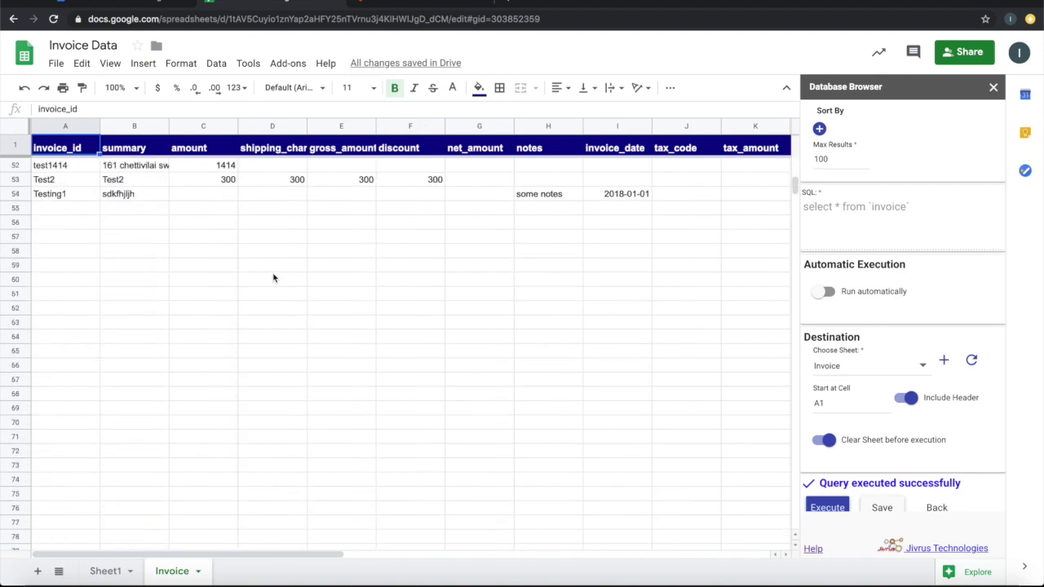
scroll(274, 278, "up", 13)
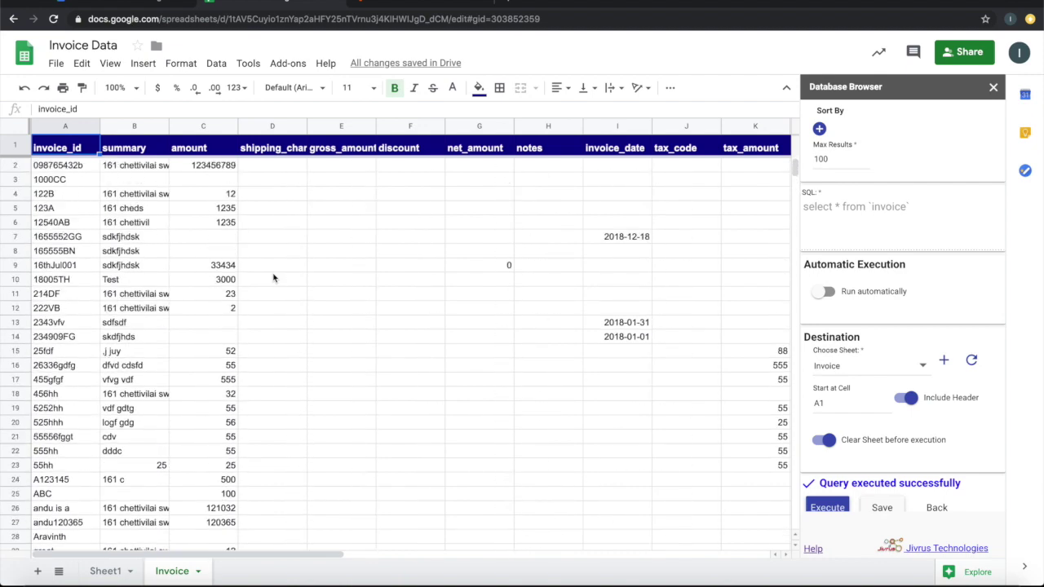
left_click(926, 502)
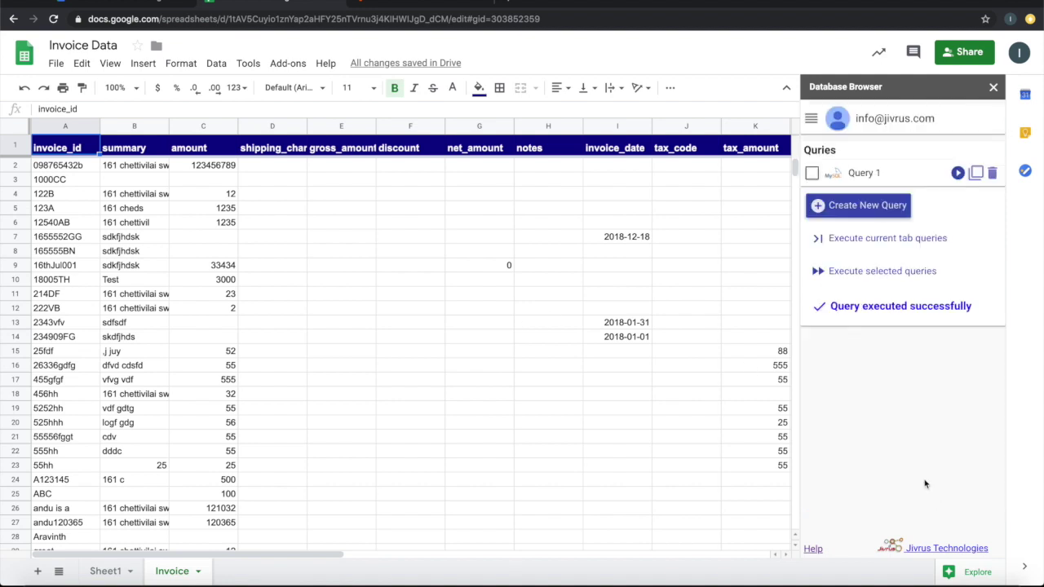
Rename Query 1 to 'Invoice Query', save it, and reopen it for editing
left_click(870, 176)
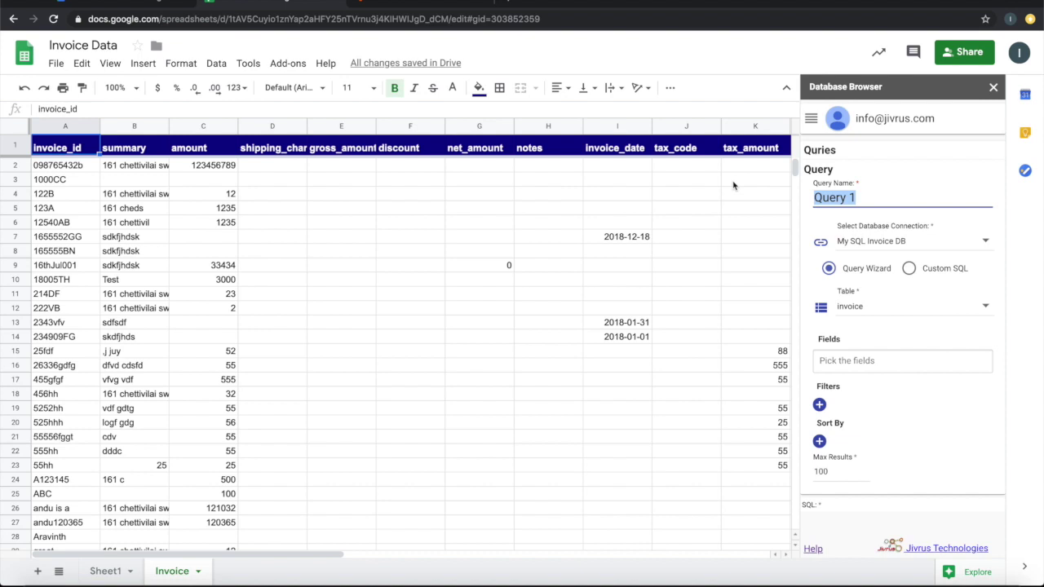
type("Invoice")
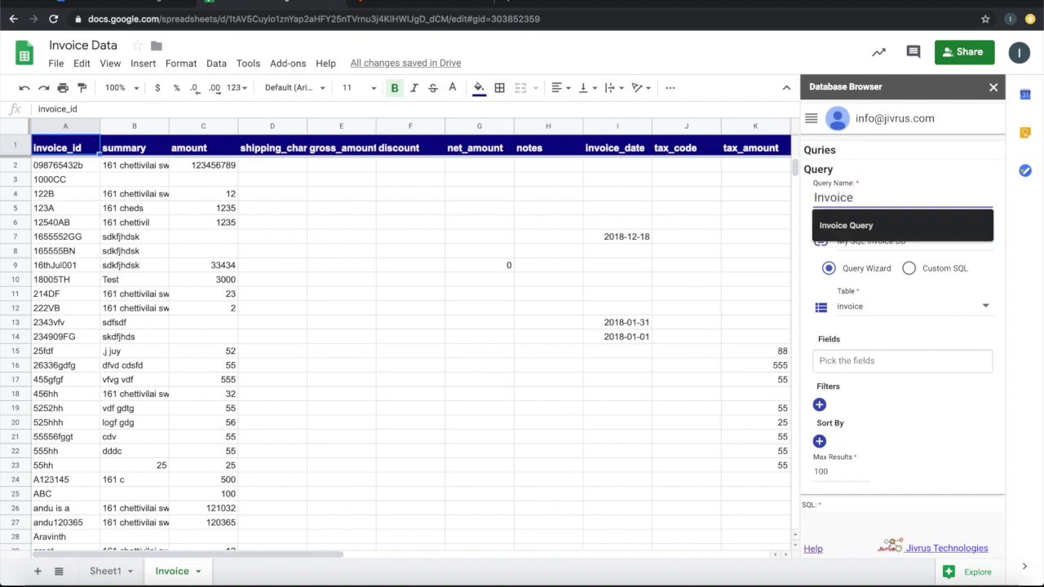
left_click(852, 228)
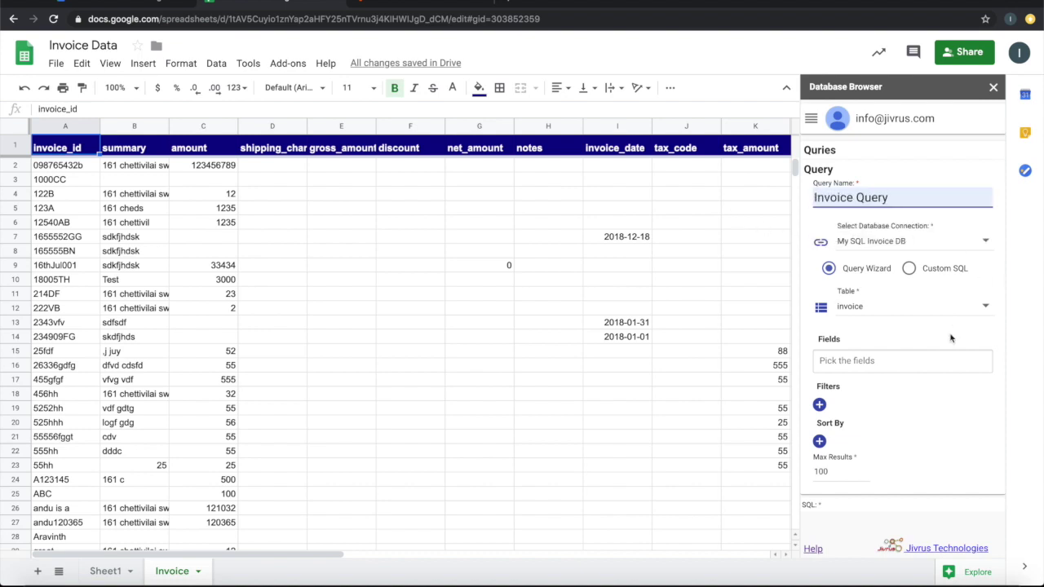
scroll(940, 456, "down", 5)
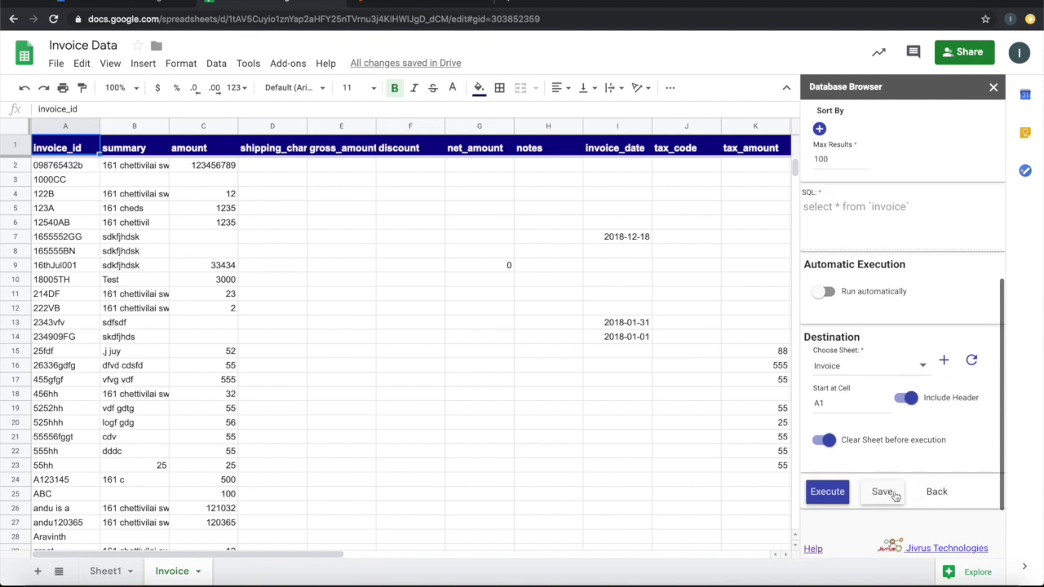
left_click(892, 493)
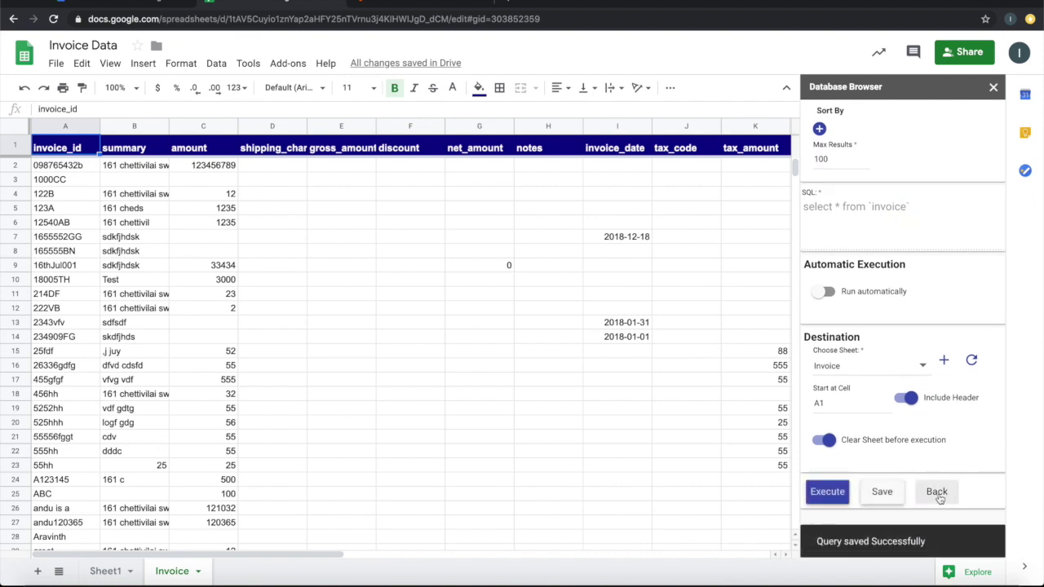
left_click(936, 492)
left_click(872, 173)
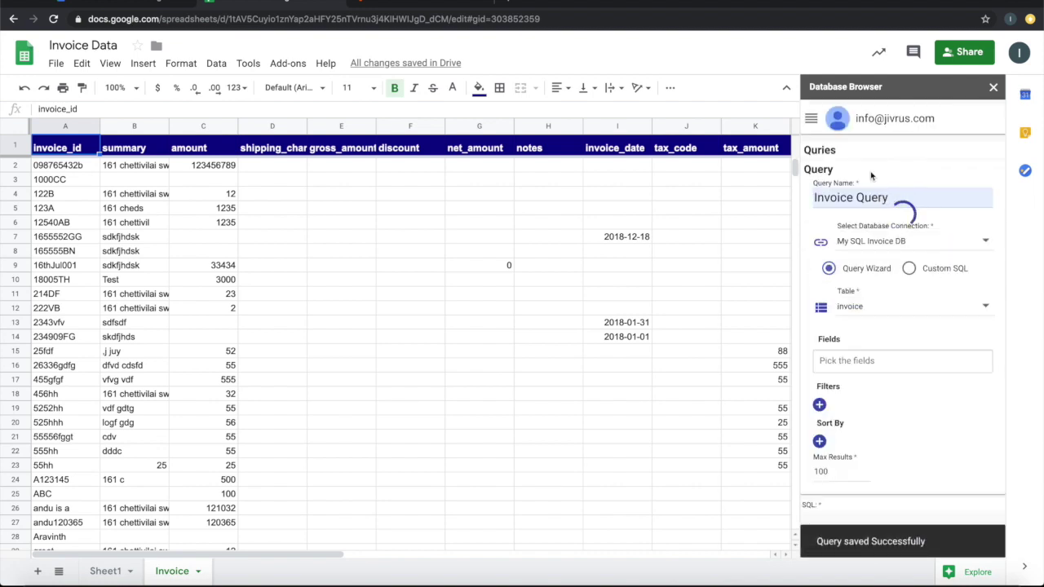
scroll(920, 303, "down", 3)
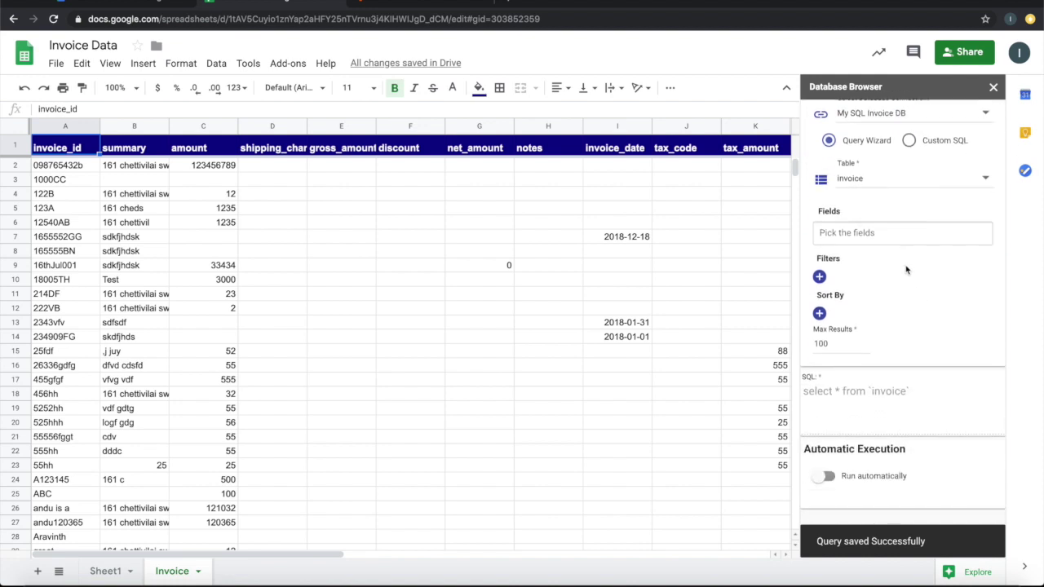
Restrict the query to invoice_id, amount and summary, then re-execute it into Invoice
left_click(899, 232)
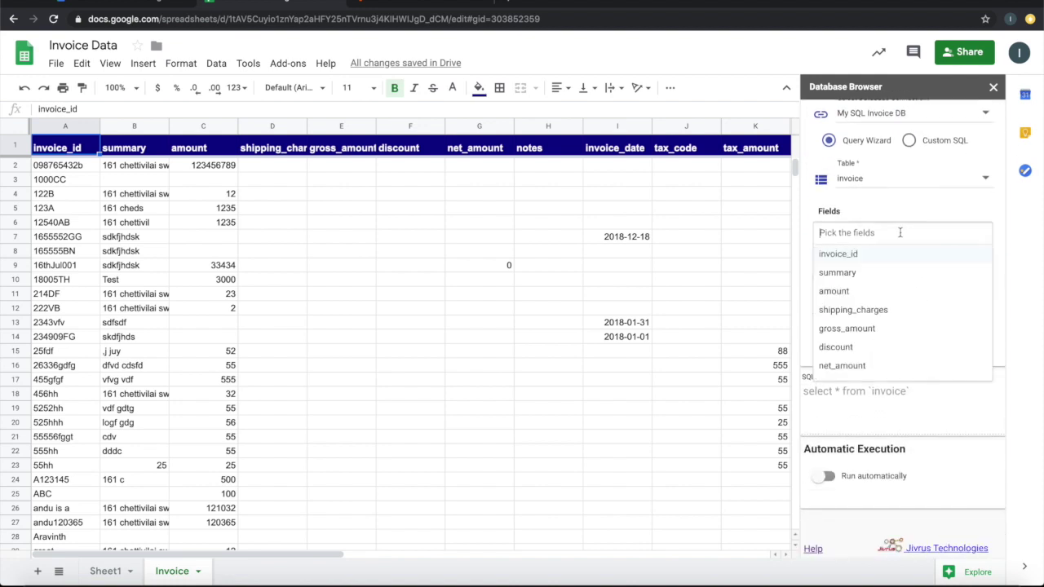
left_click(845, 261)
left_click(847, 275)
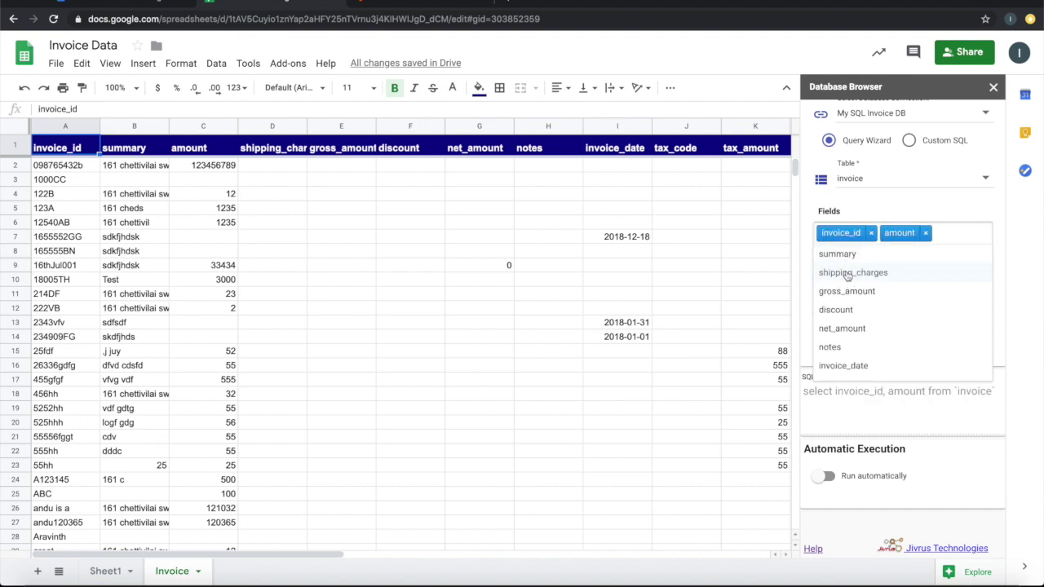
left_click(845, 255)
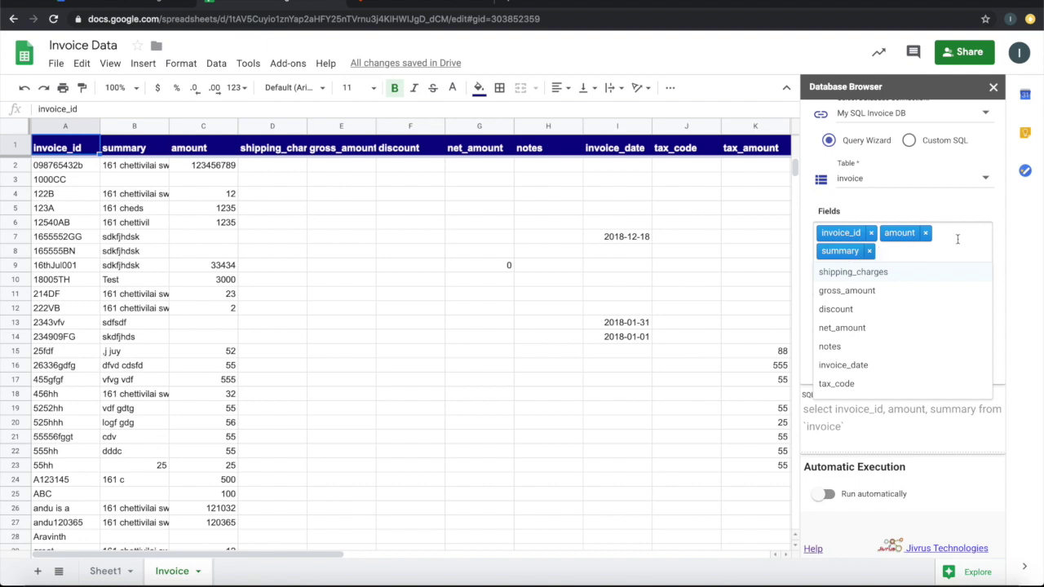
left_click(1002, 232)
scroll(903, 453, "down", 3)
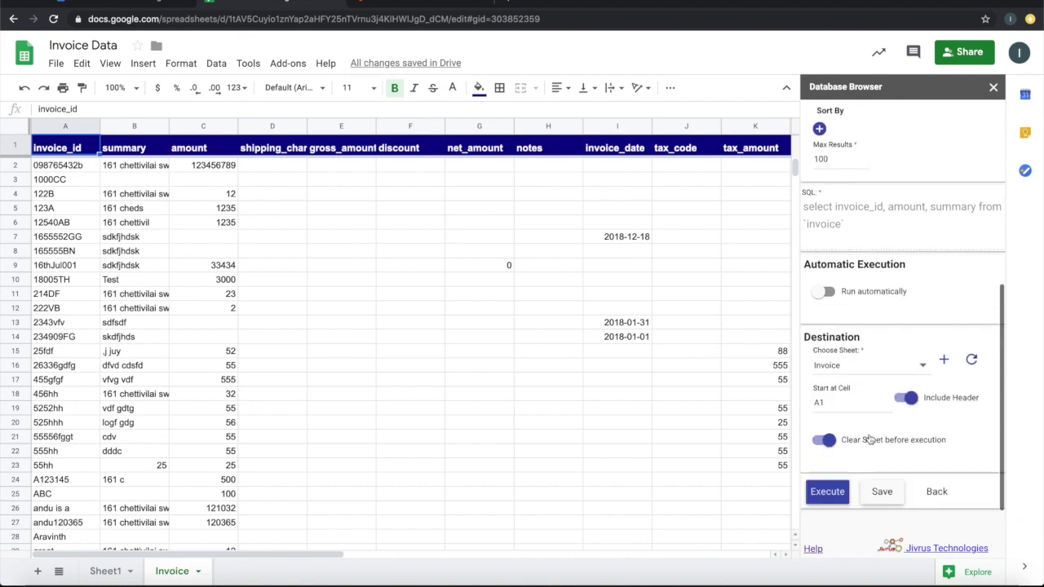
left_click(836, 495)
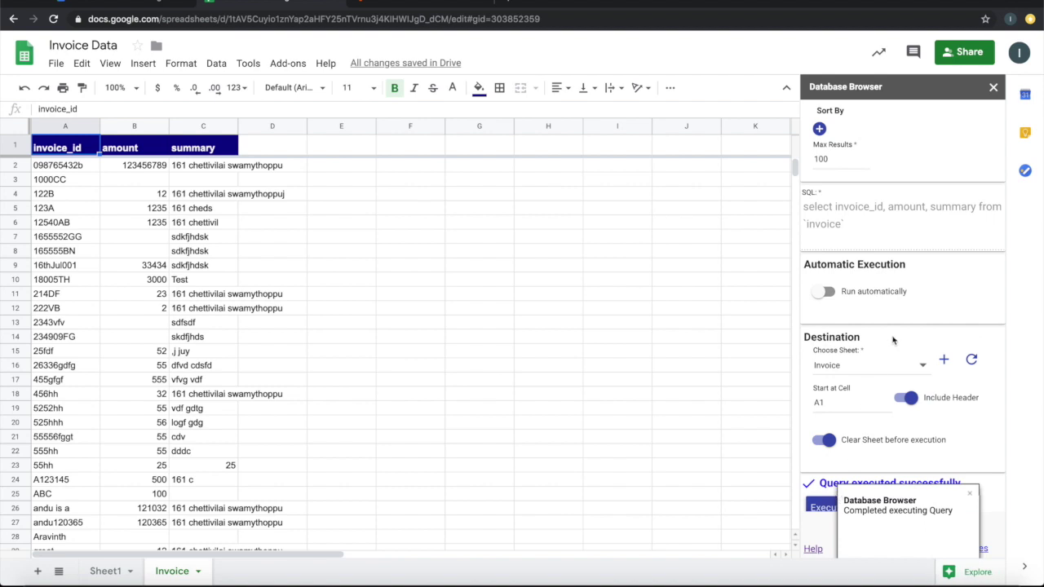
Add a query filter keeping only invoices with amount greater than 100
scroll(893, 340, "up", 3)
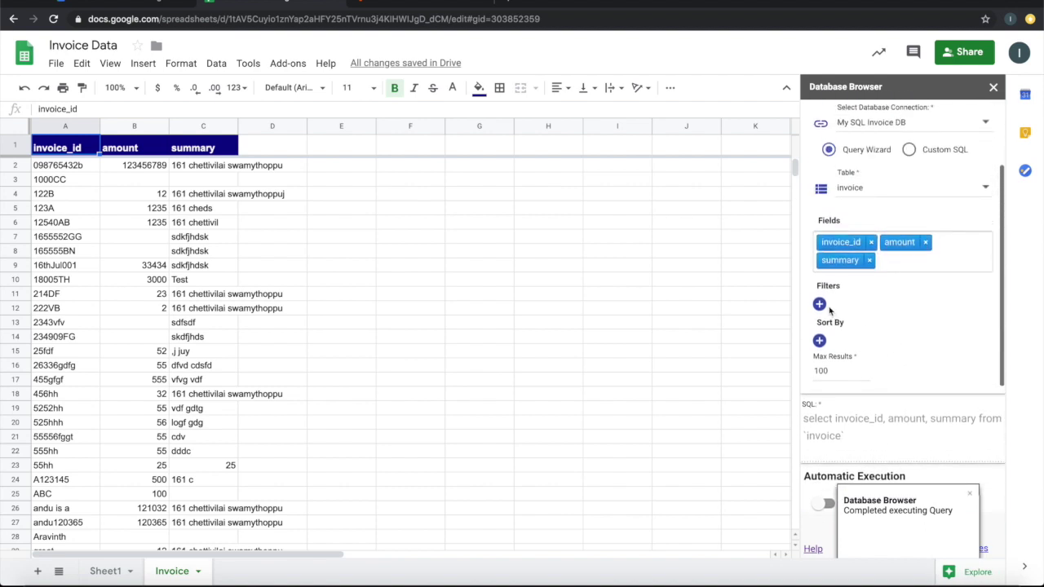
left_click(819, 304)
left_click(844, 313)
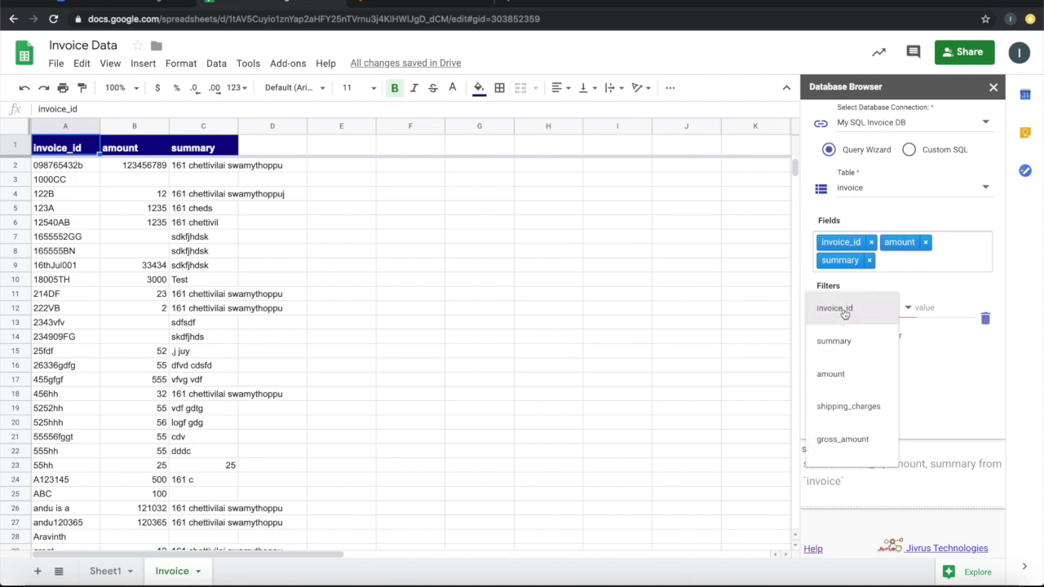
left_click(843, 374)
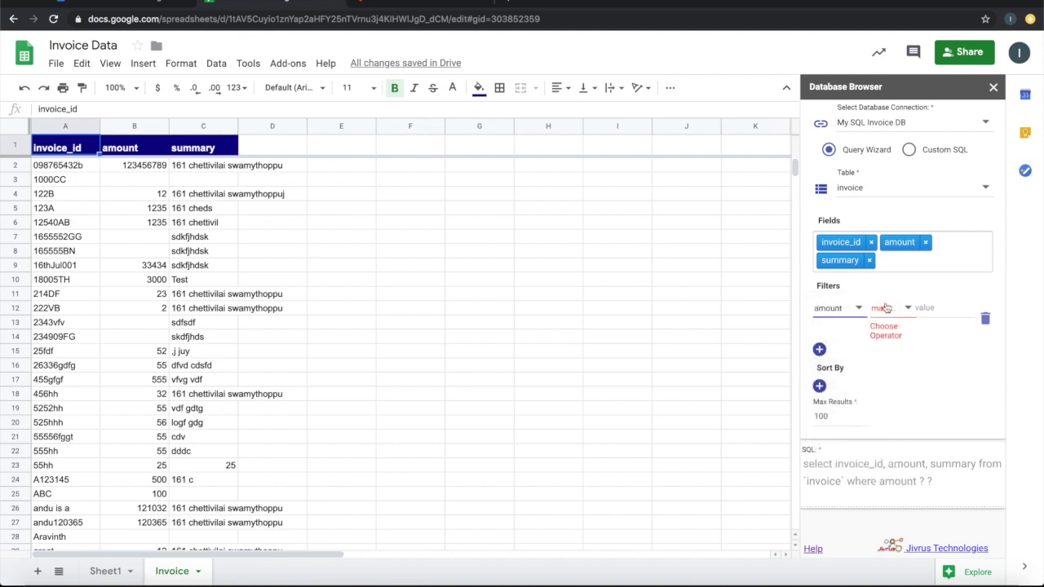
left_click(885, 312)
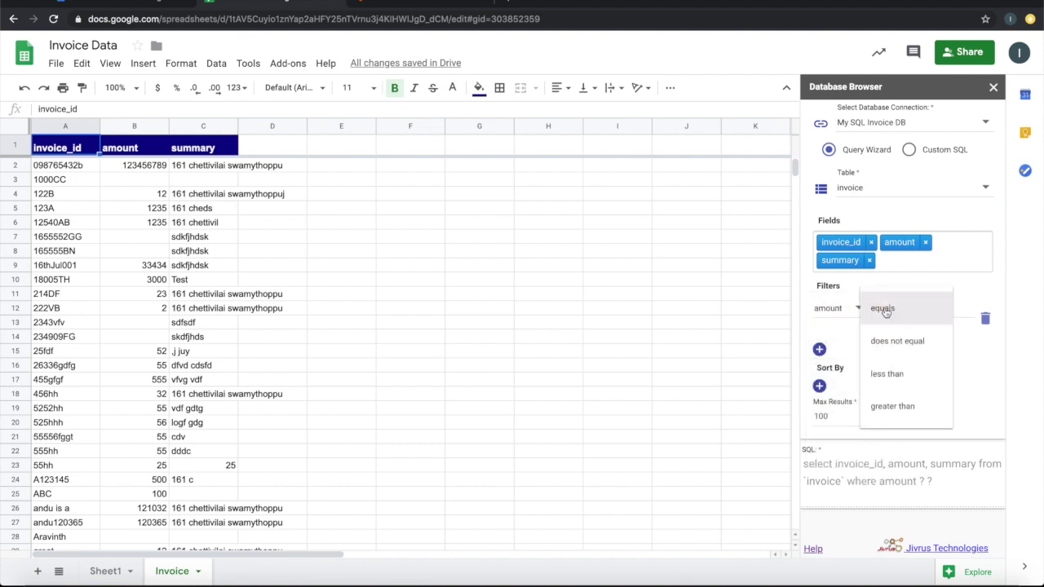
left_click(895, 406)
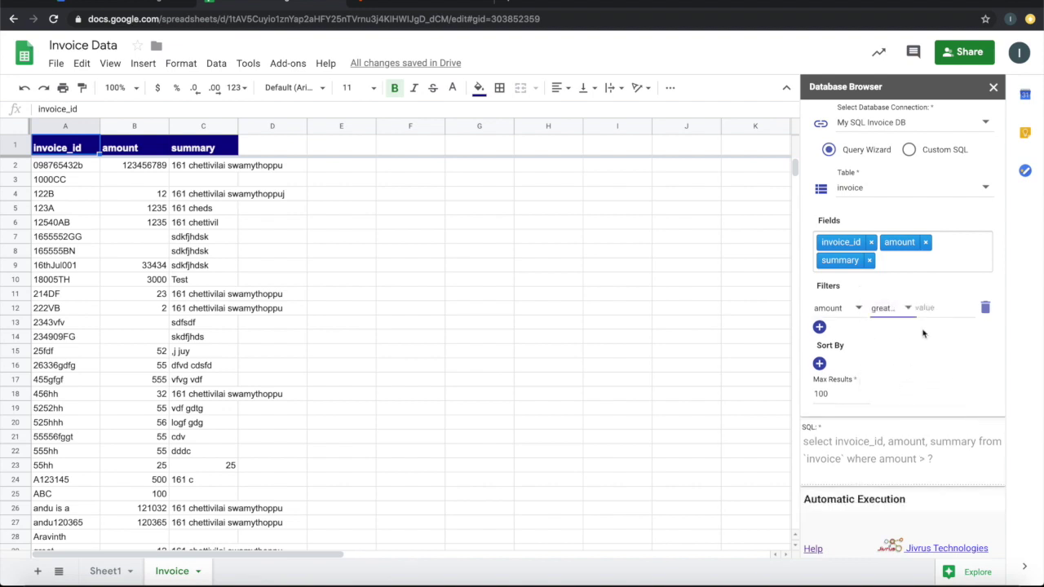
type("100")
Execute the filtered query and review the 23 matching rows in the Invoice sheet
scroll(944, 326, "down", 3)
scroll(940, 301, "down", 3)
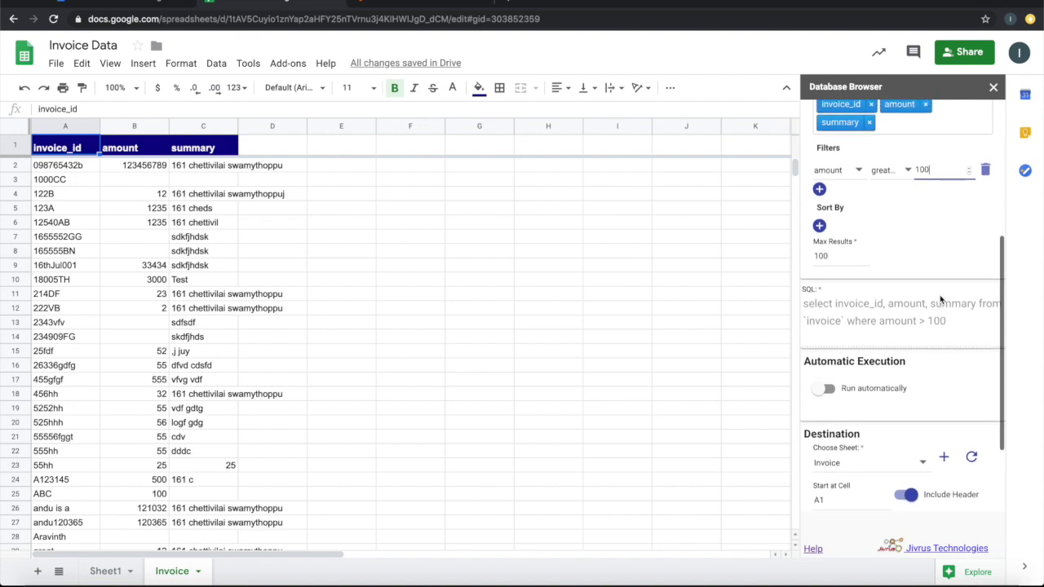
left_click(828, 491)
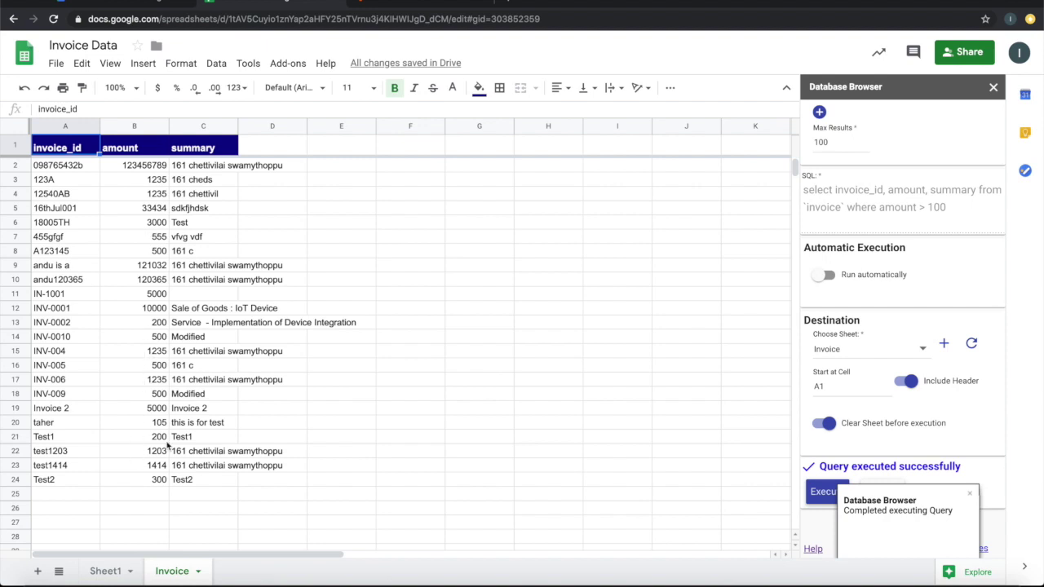
scroll(946, 304, "up", 3)
scroll(946, 305, "up", 2)
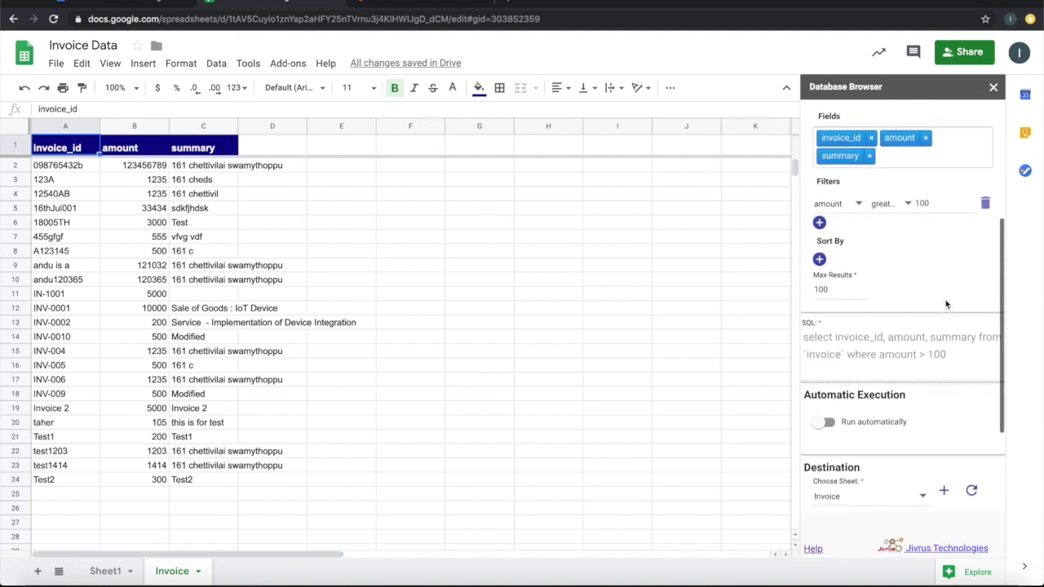
scroll(946, 304, "up", 2)
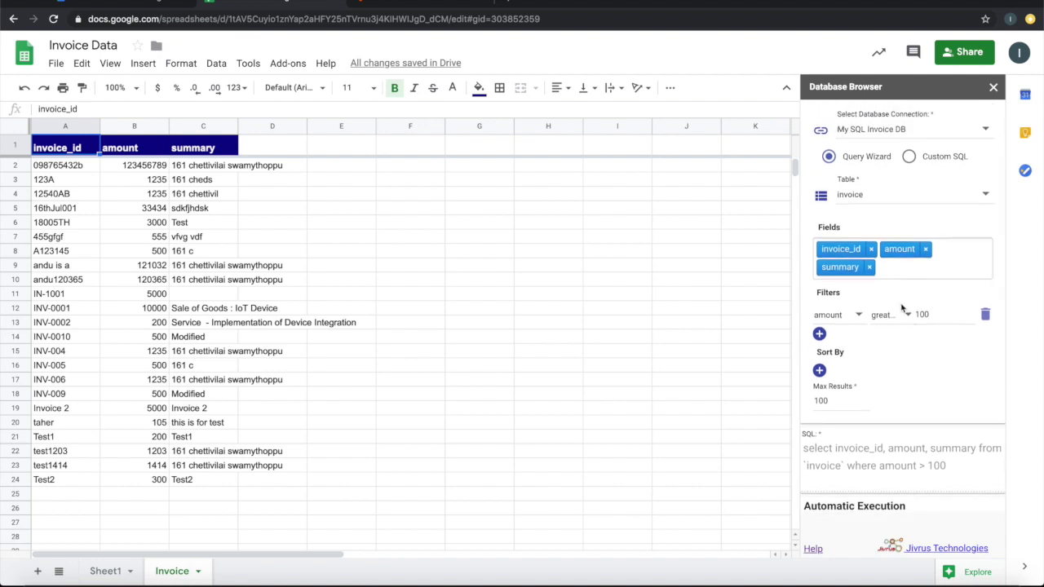
scroll(902, 308, "down", 3)
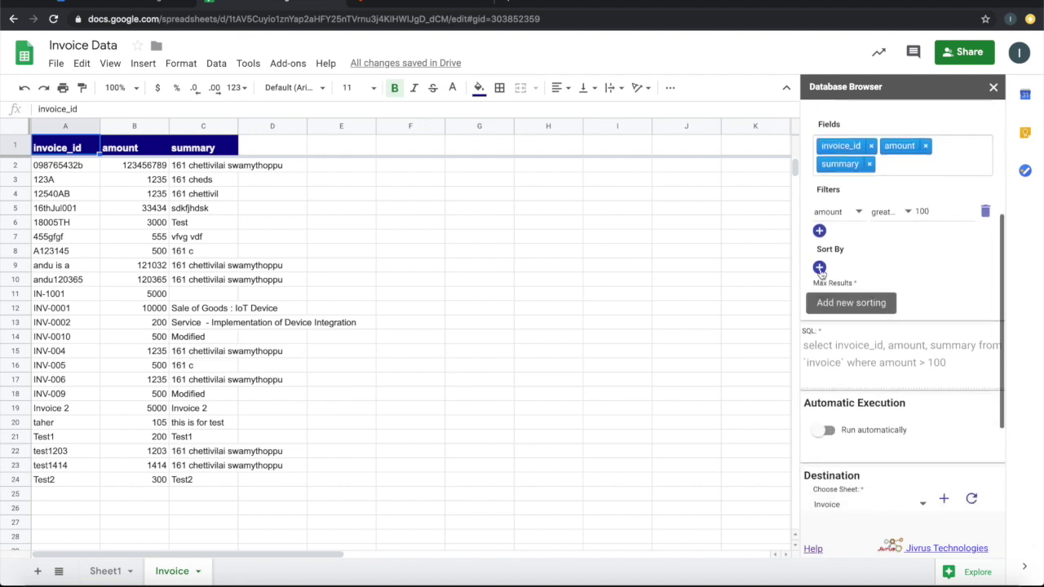
Add a Sort By rule on summary, ascending, and re-execute Invoice Query
left_click(820, 268)
scroll(819, 273, "down", 1)
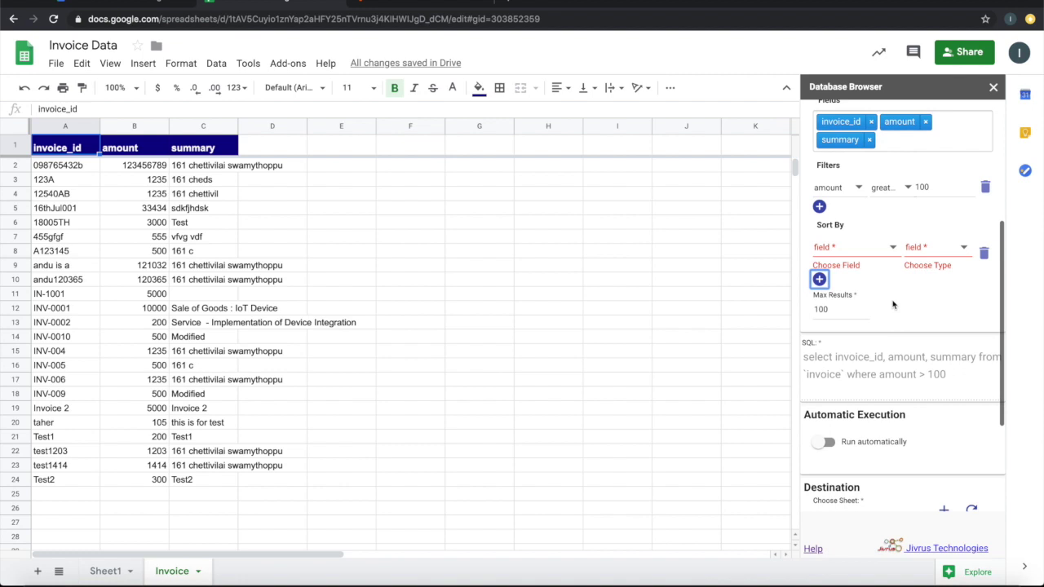
left_click(863, 253)
left_click(850, 282)
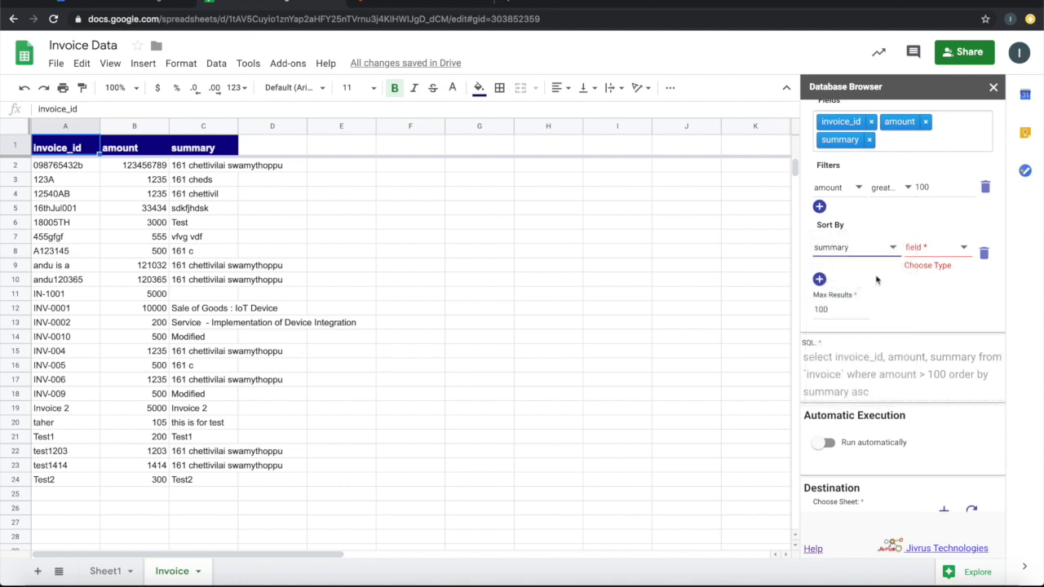
left_click(943, 252)
left_click(927, 247)
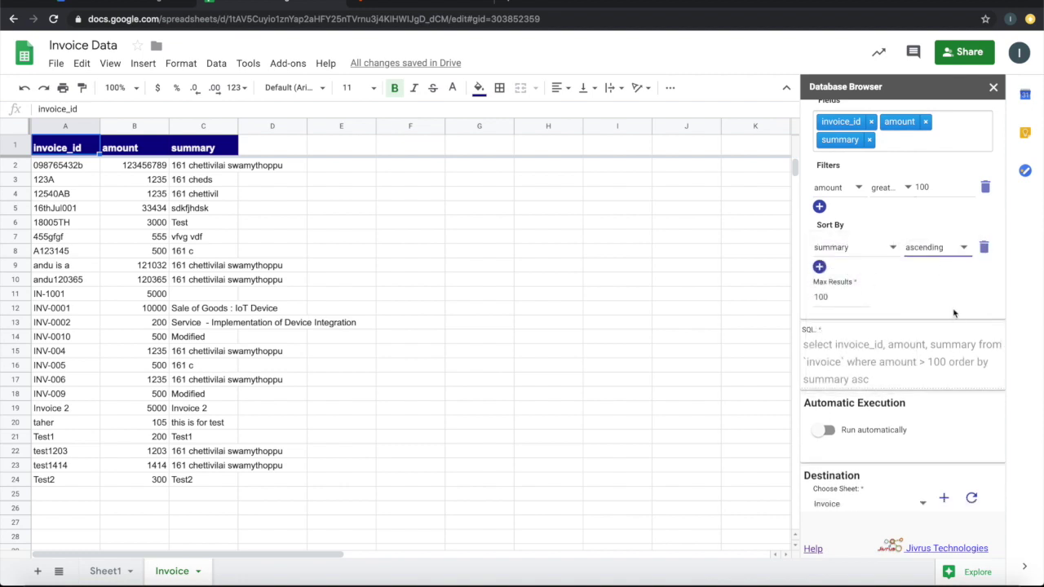
scroll(954, 313, "down", 3)
left_click(827, 493)
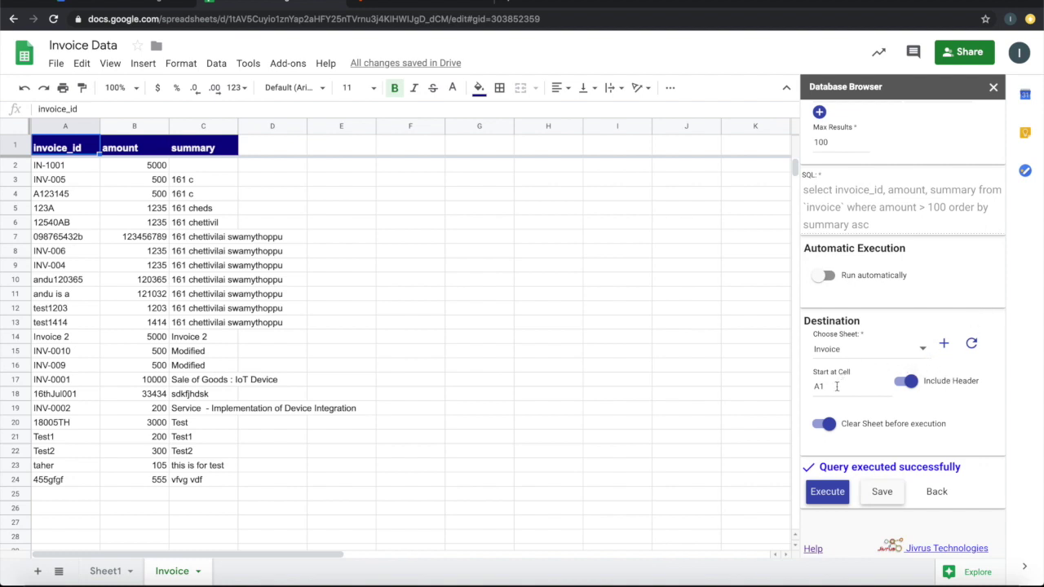
left_click(836, 387)
Start the query output at cell B5, then rerun it with Include Header switched off
type("B5")
left_click(827, 492)
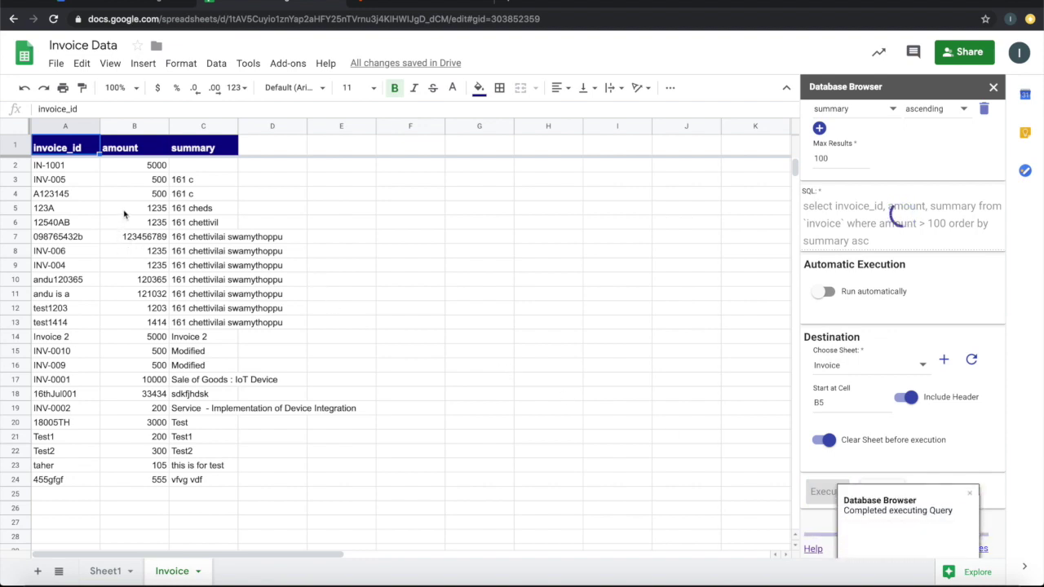
left_click(124, 214)
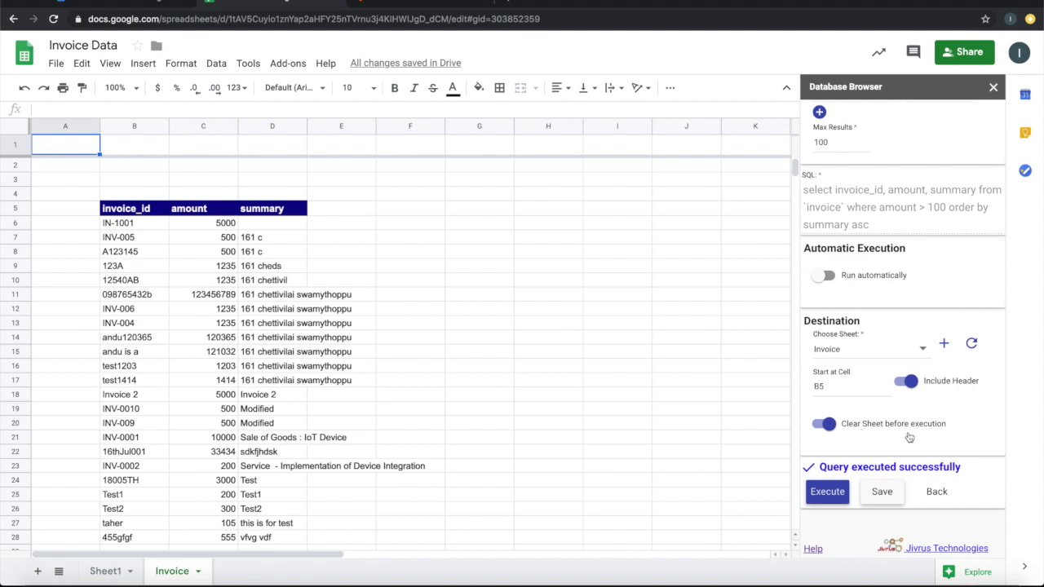
left_click(899, 384)
left_click(826, 493)
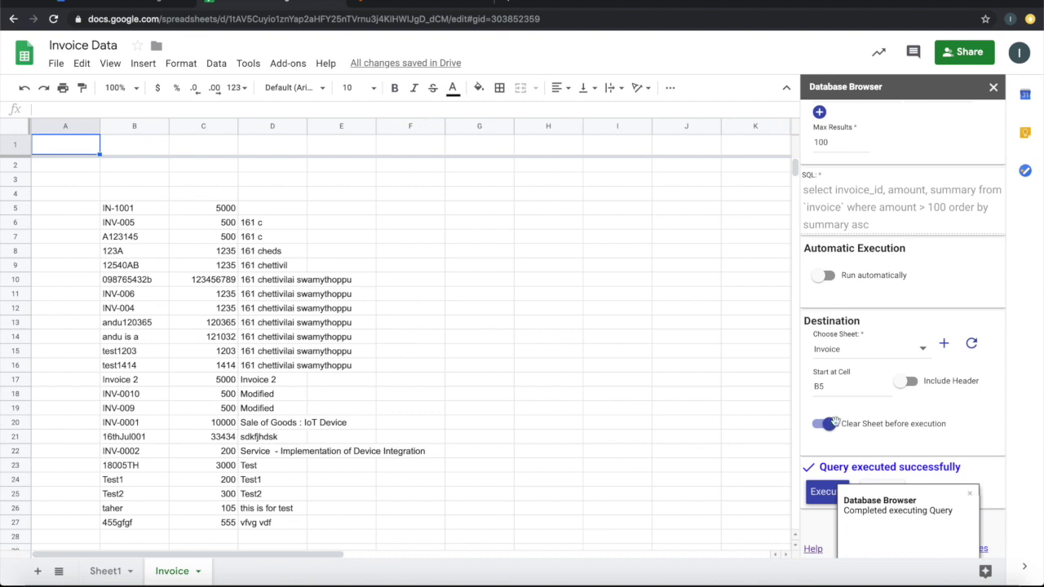
Switch Include Header back on, set Start at Cell to A1, and rerun the query
left_click(927, 386)
double_click(861, 386)
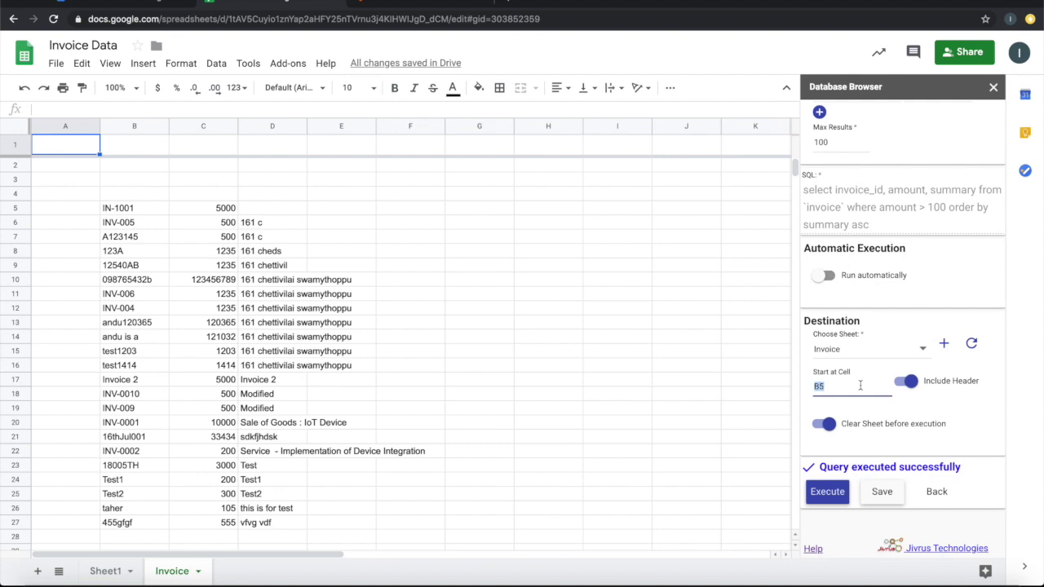
type("A1")
left_click(840, 491)
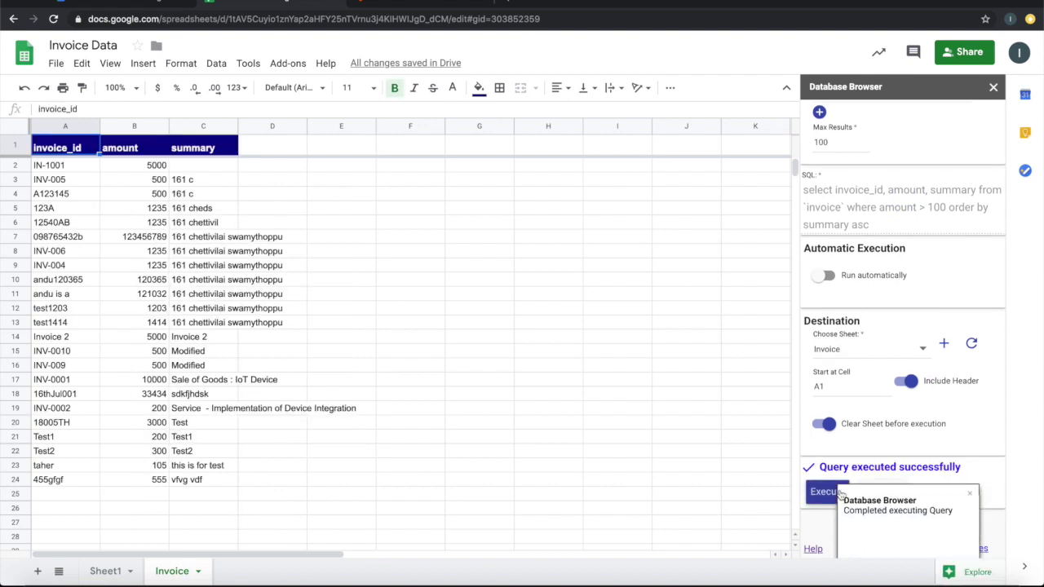
scroll(956, 347, "up", 3)
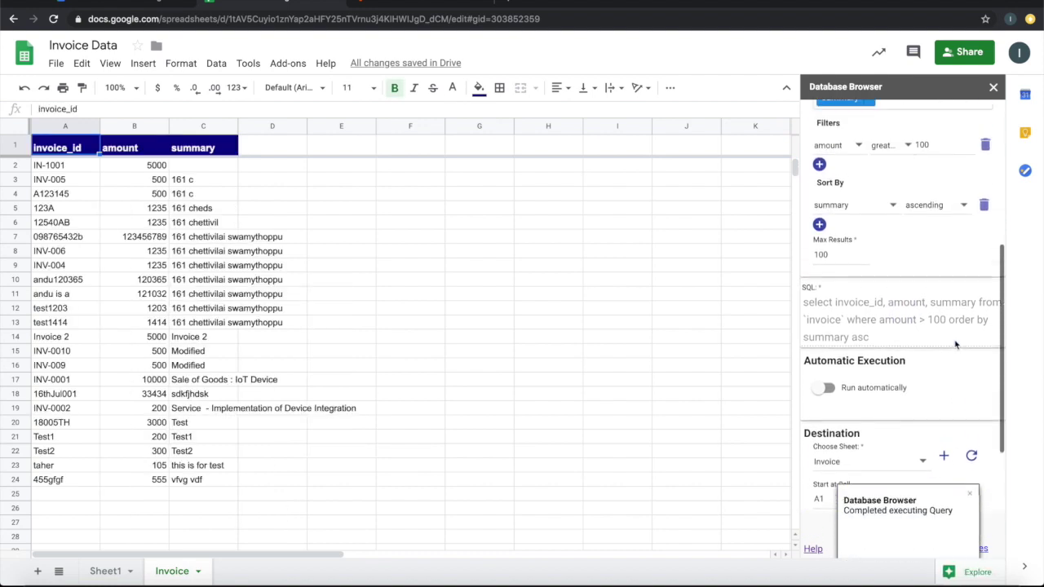
scroll(910, 278, "up", 3)
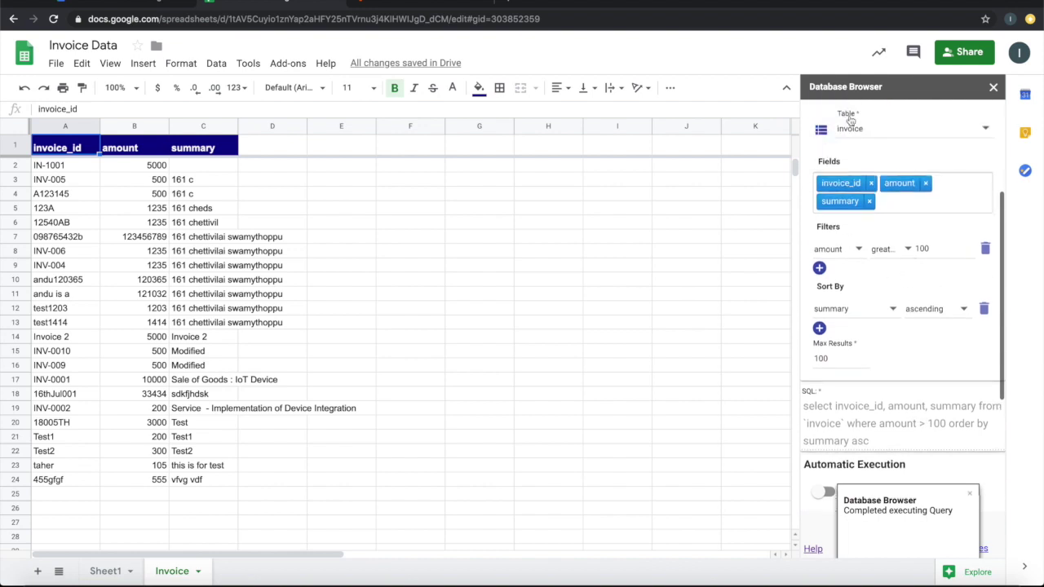
scroll(939, 348, "down", 4)
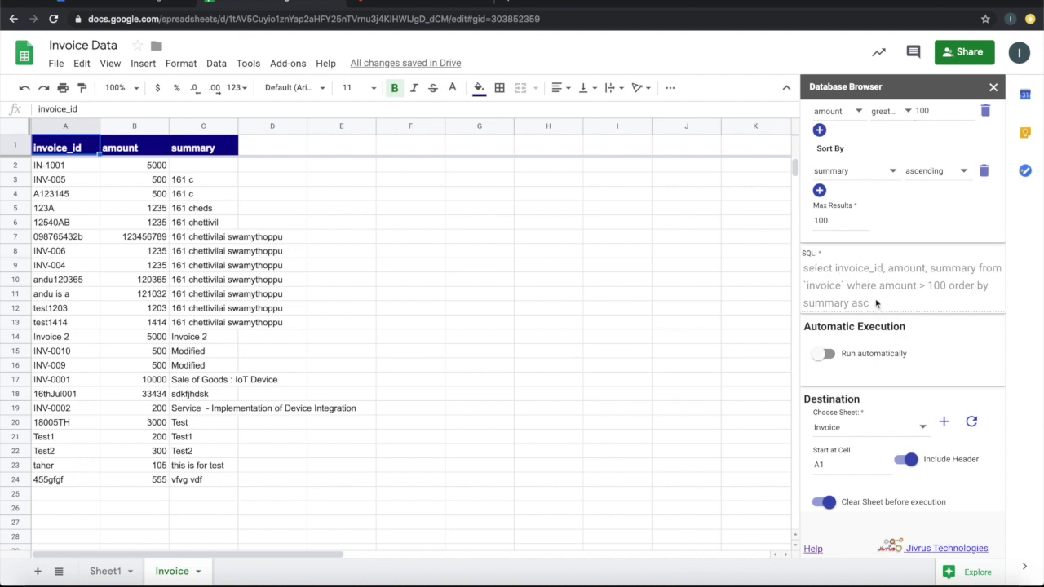
scroll(875, 303, "down", 2)
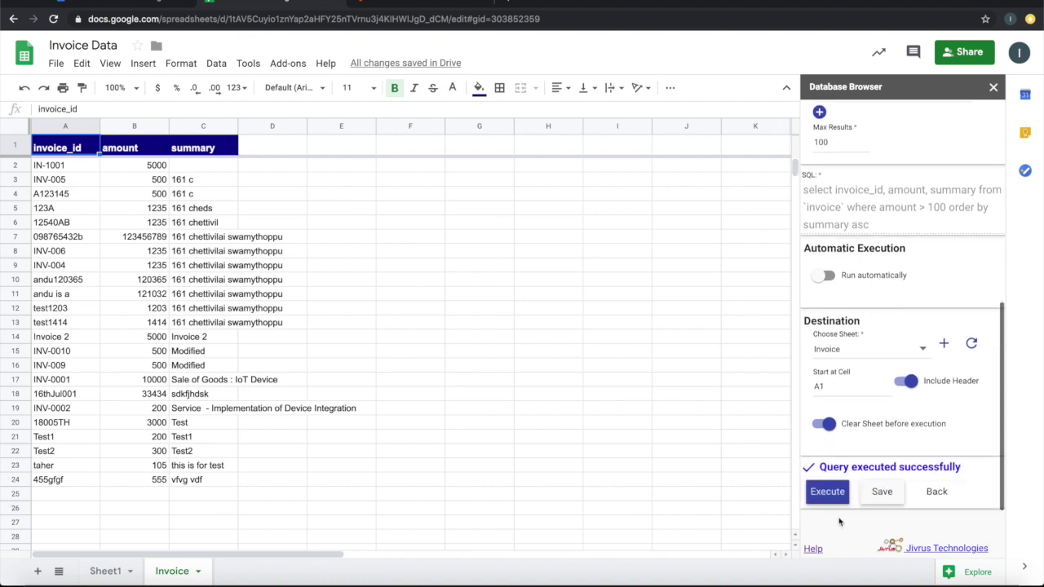
scroll(905, 272, "up", 5)
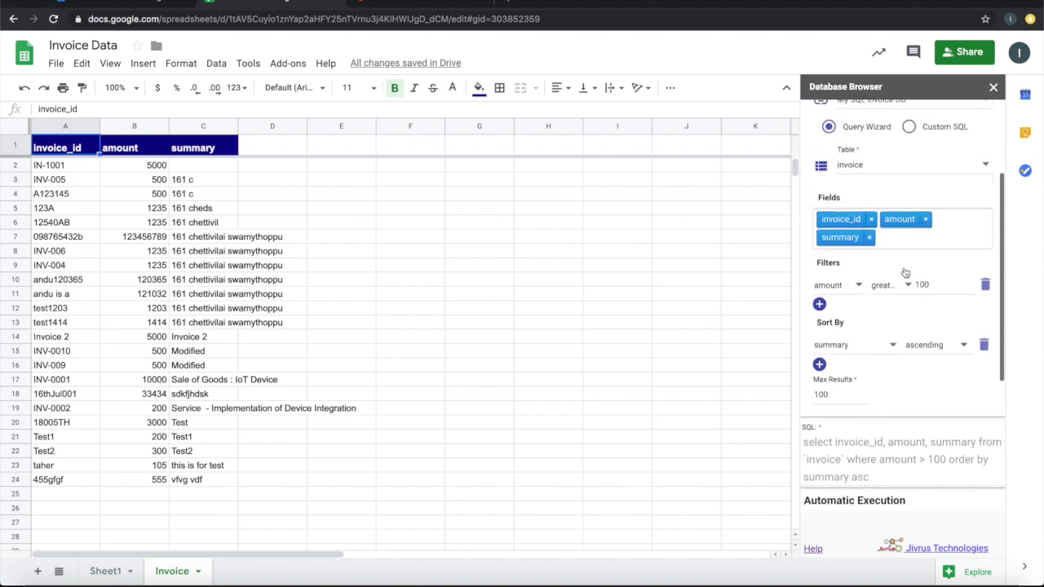
scroll(905, 272, "up", 3)
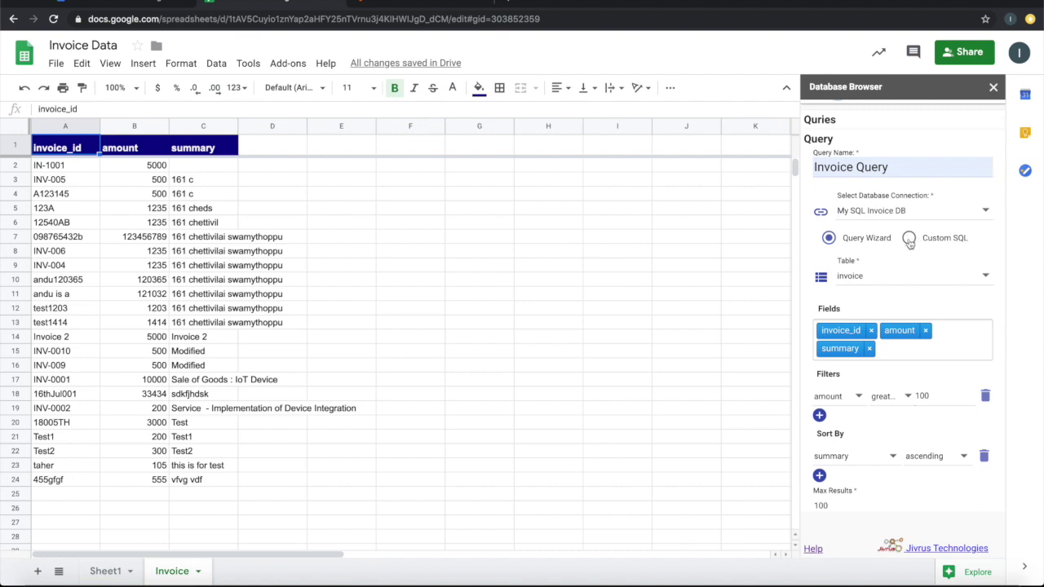
left_click(908, 238)
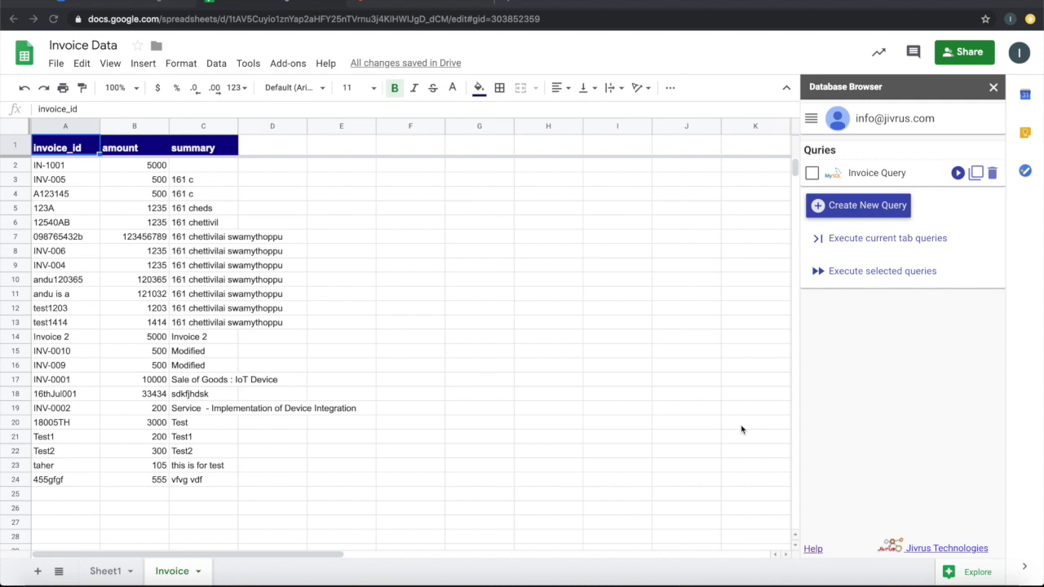
Enable the master automatic-run toggle under Automate and open Invoice Query's settings
left_click(811, 119)
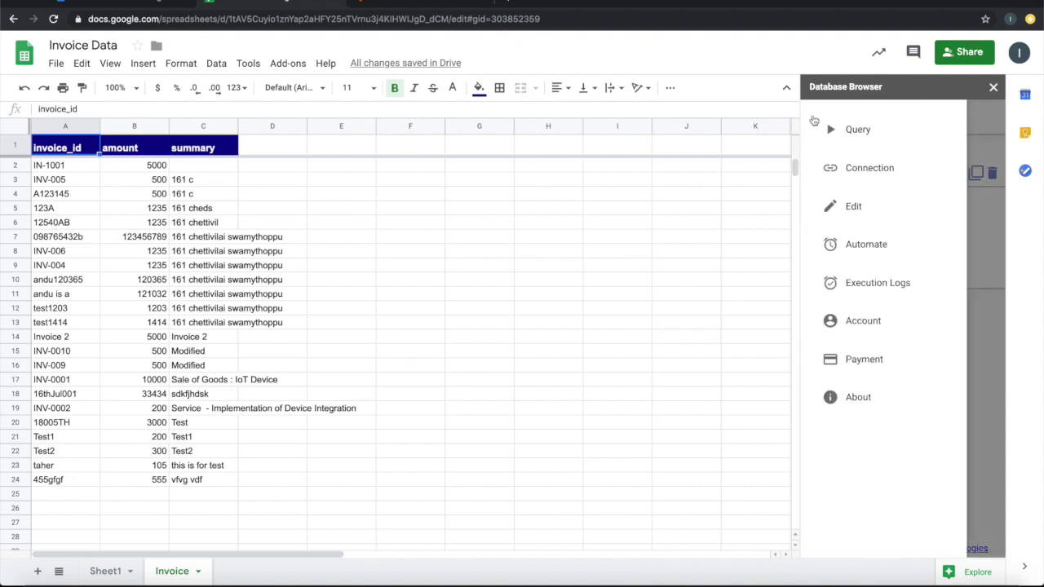
left_click(849, 256)
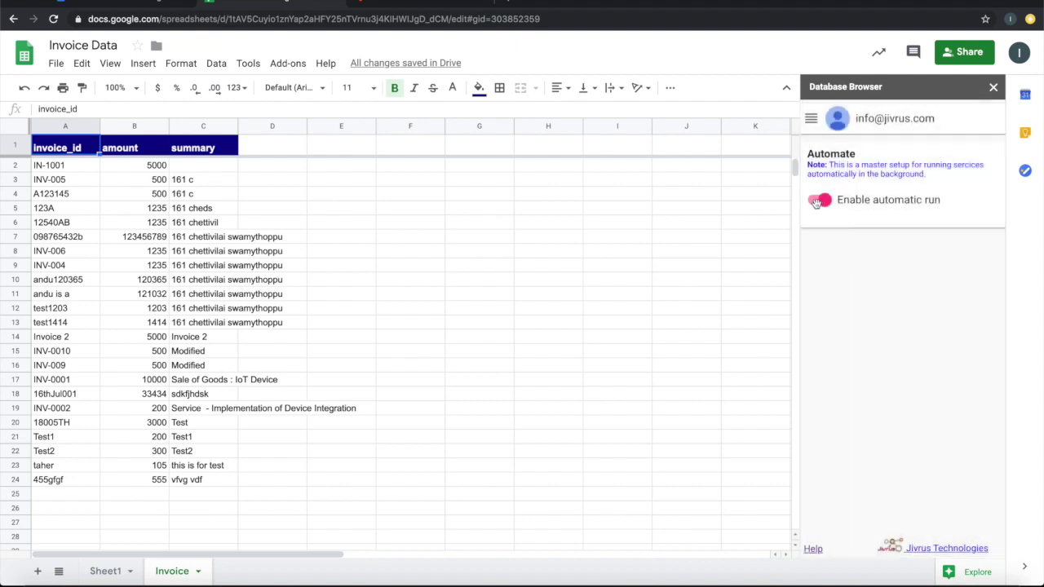
left_click(840, 205)
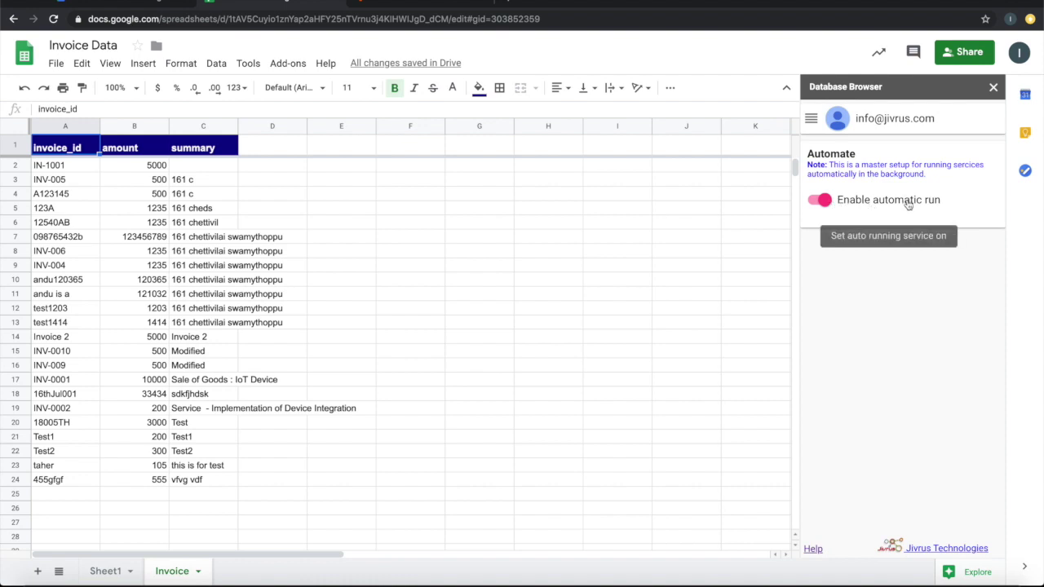
left_click(811, 119)
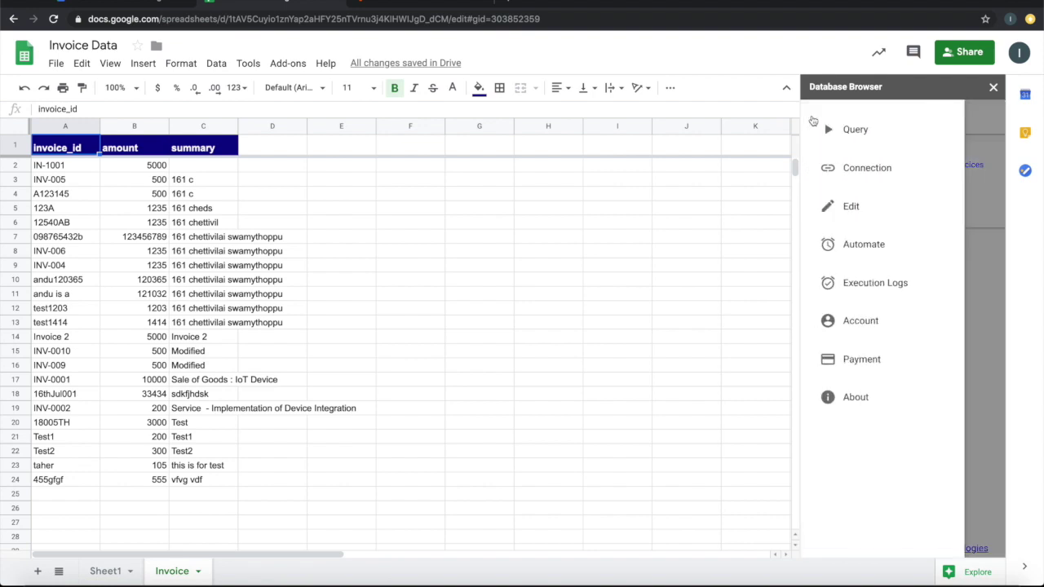
left_click(834, 128)
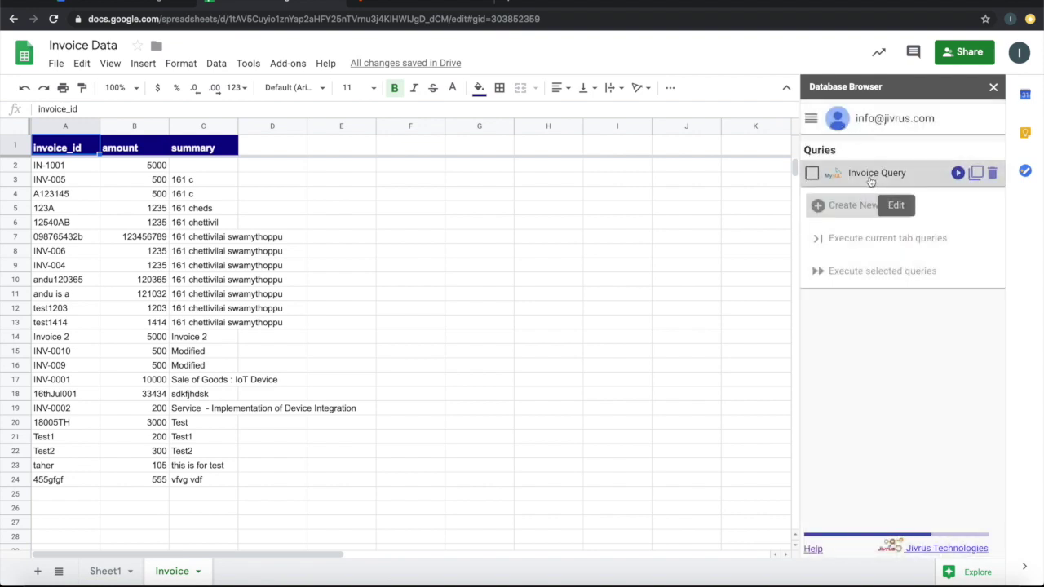
left_click(873, 176)
scroll(934, 331, "down", 3)
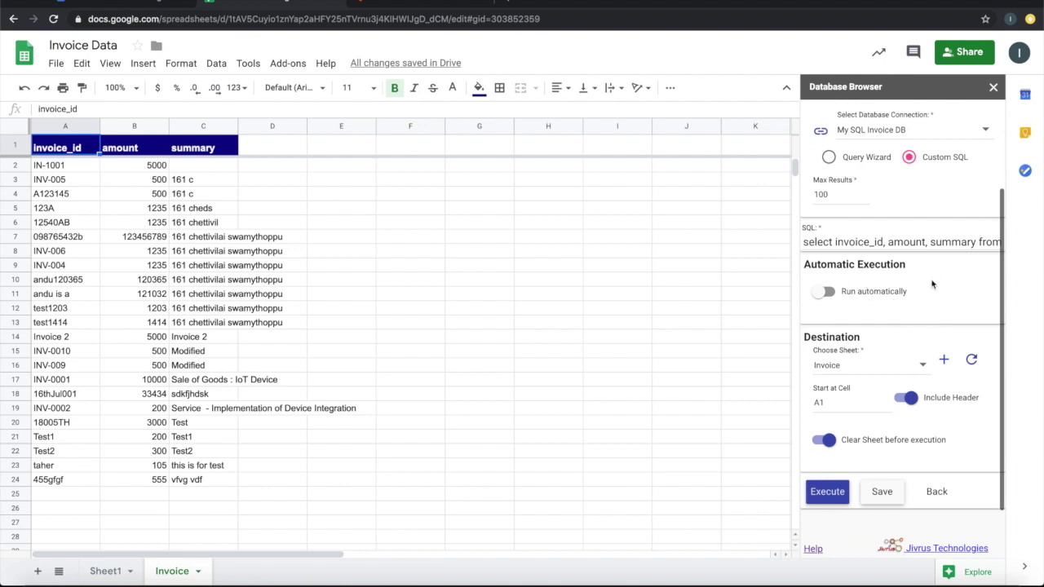
Set Invoice Query to run daily, 4am–5am Asia/Calcutta time, and save the schedule
left_click(850, 297)
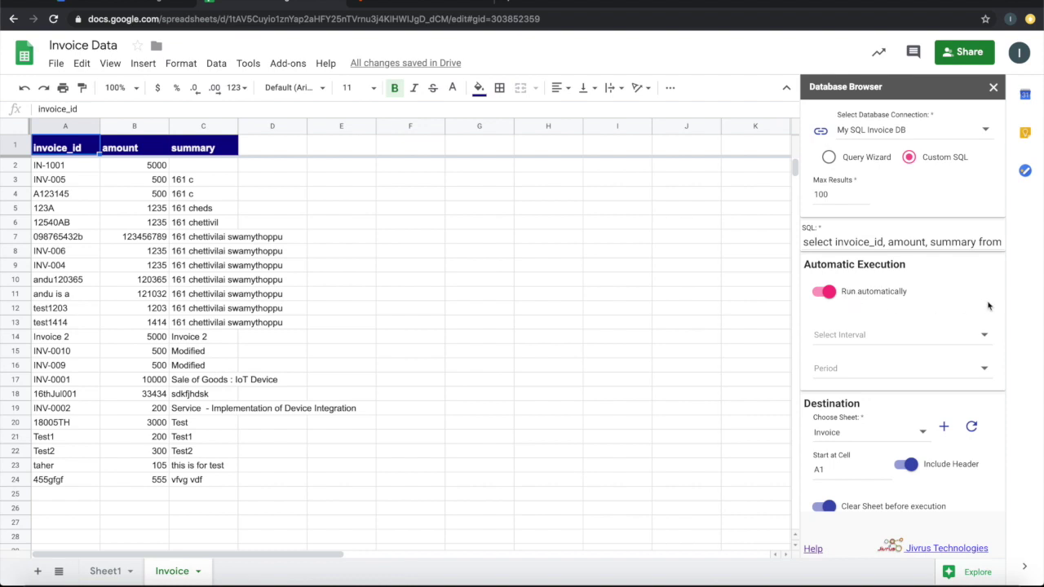
scroll(988, 305, "down", 2)
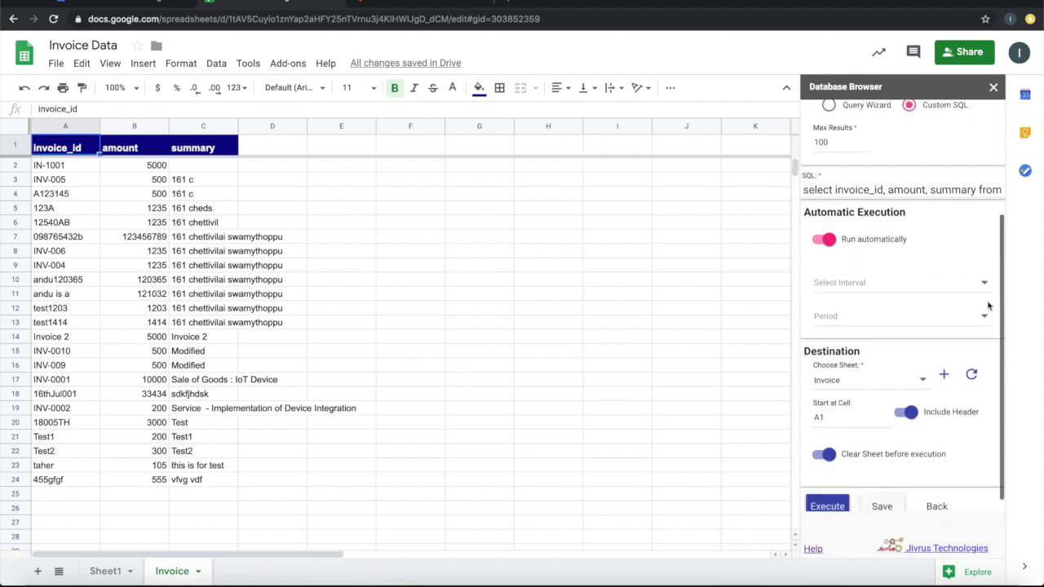
left_click(938, 272)
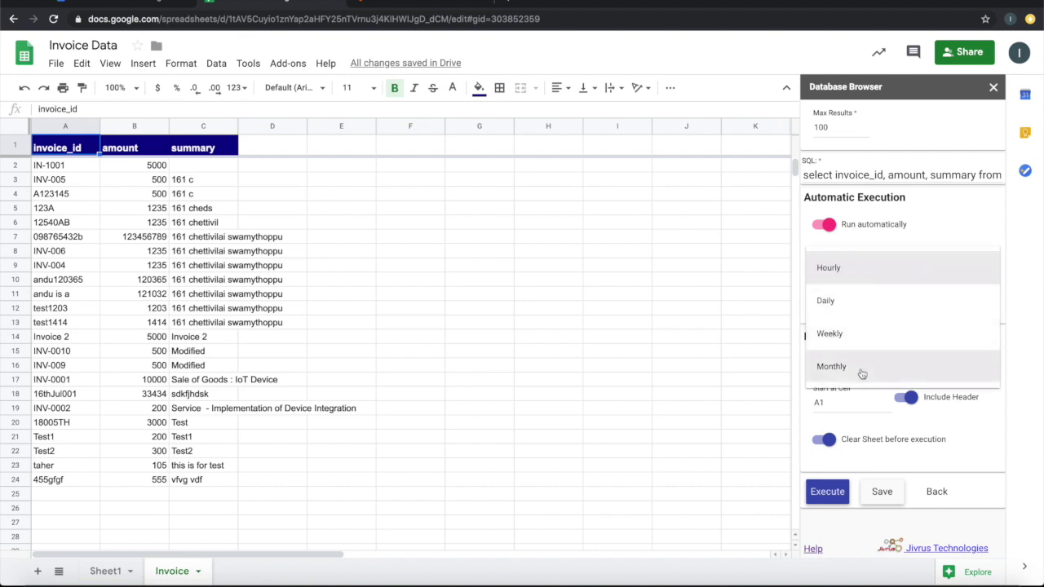
left_click(844, 305)
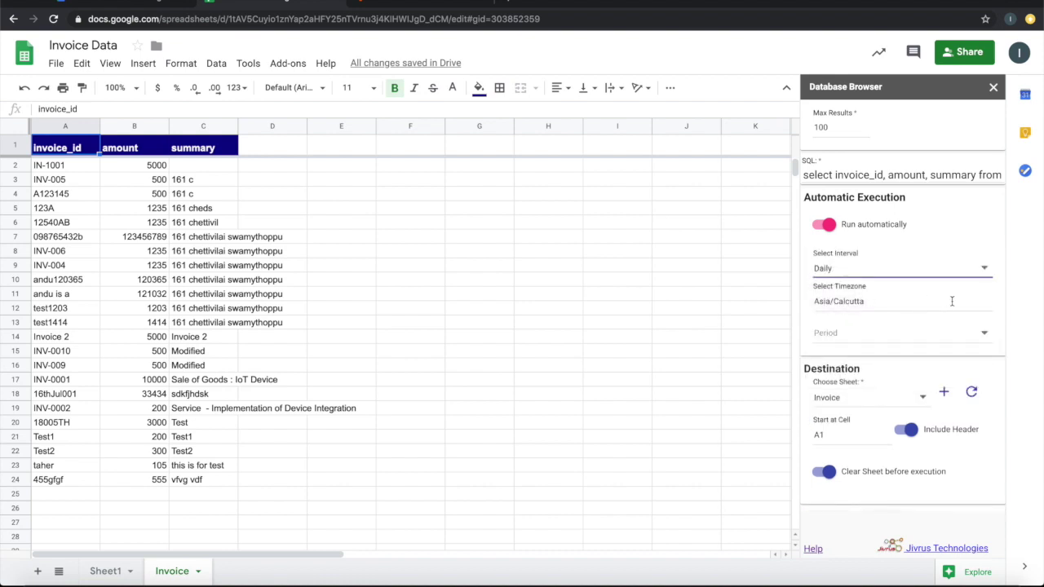
left_click(914, 304)
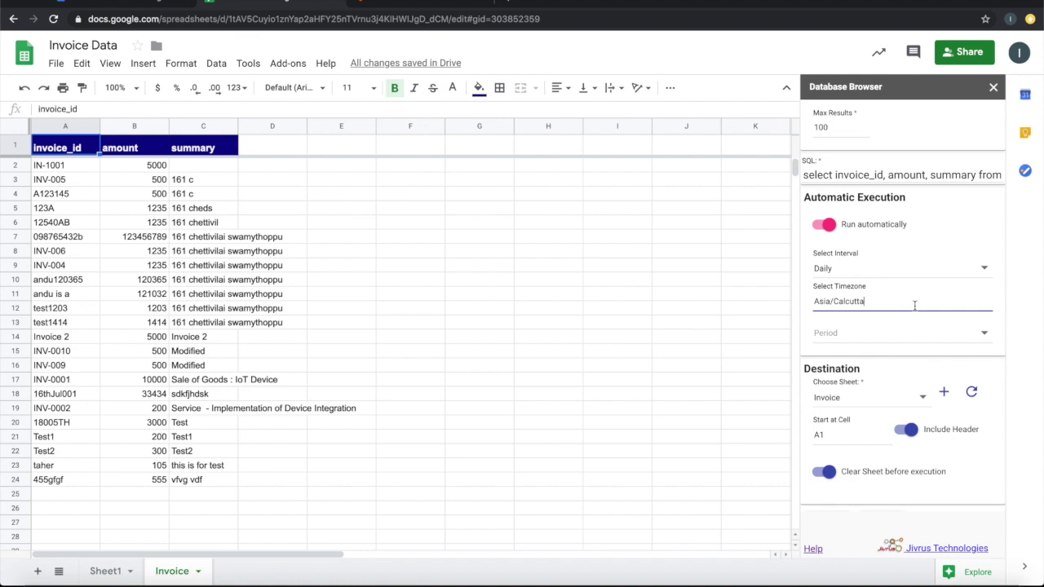
left_click(874, 333)
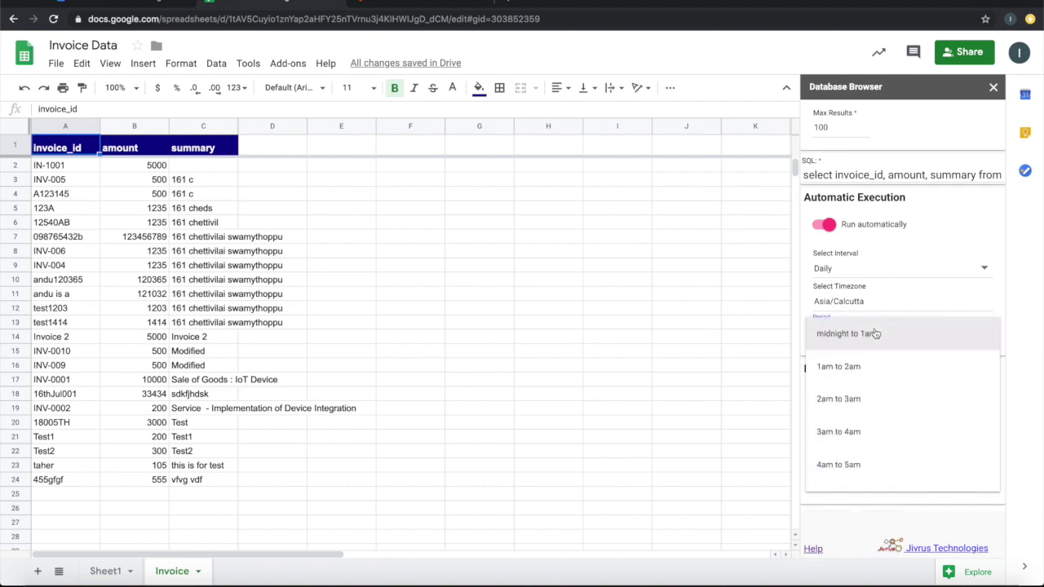
scroll(875, 416, "down", 1)
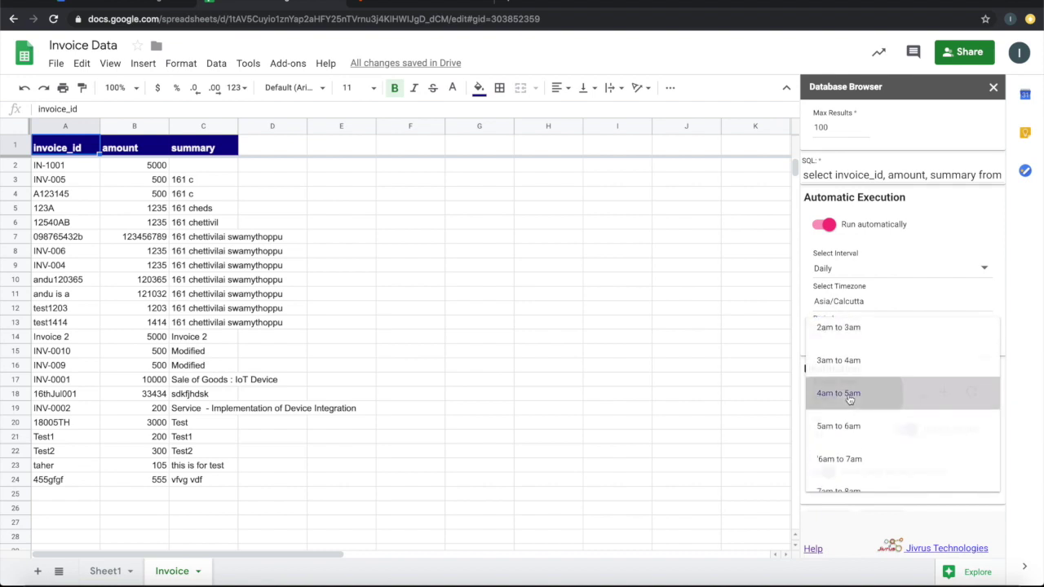
left_click(850, 397)
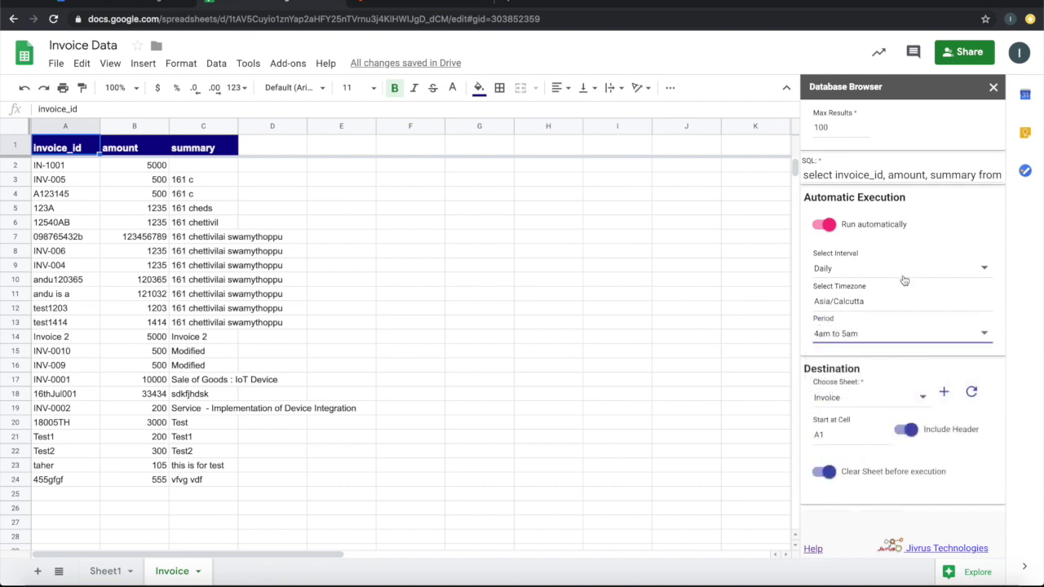
scroll(905, 357, "down", 1)
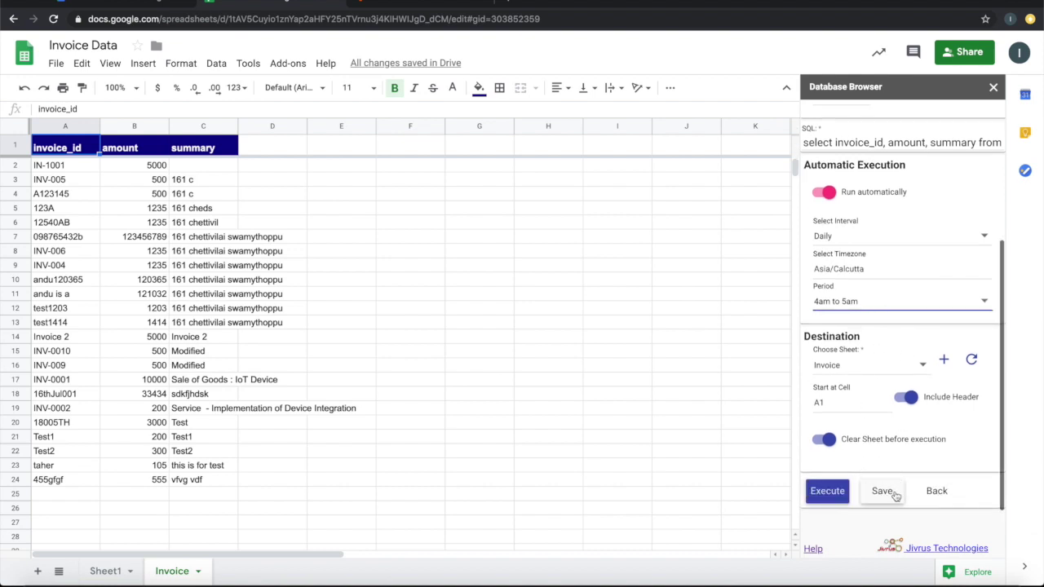
left_click(895, 493)
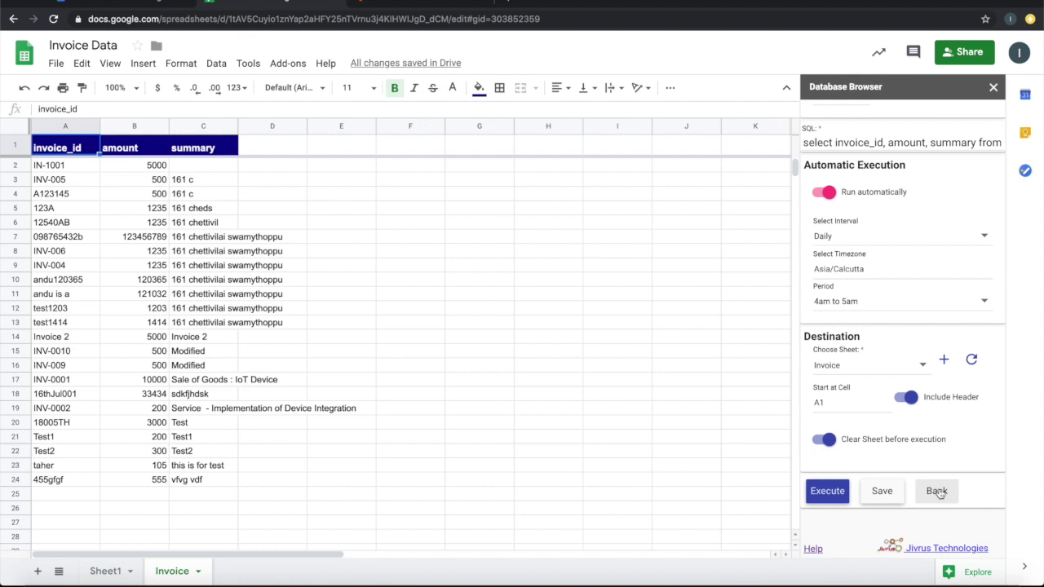
Start tracking Invoice sheet edits through the Database Browser's Edit from Sheet feature
left_click(936, 491)
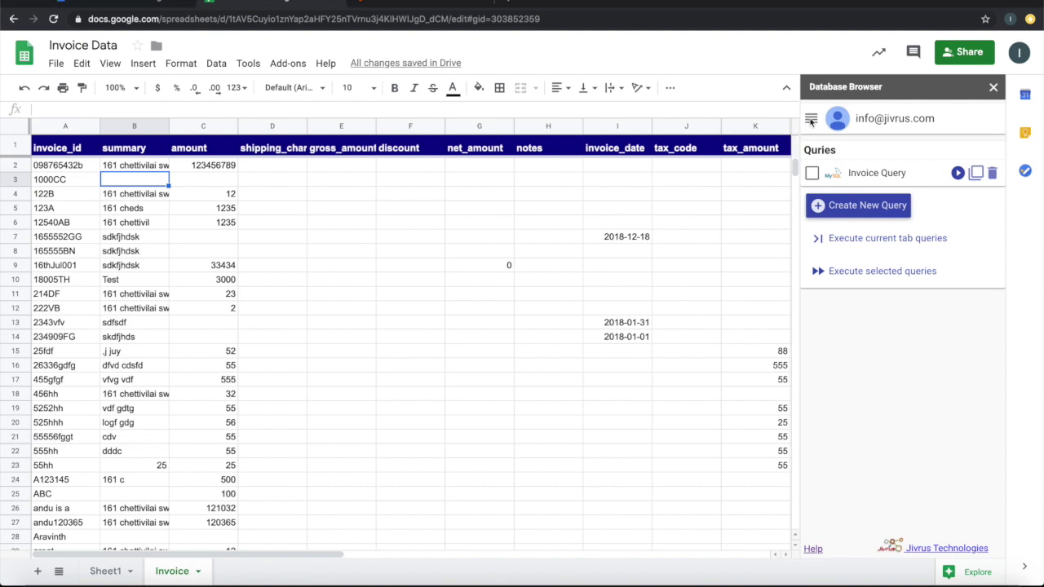
left_click(811, 121)
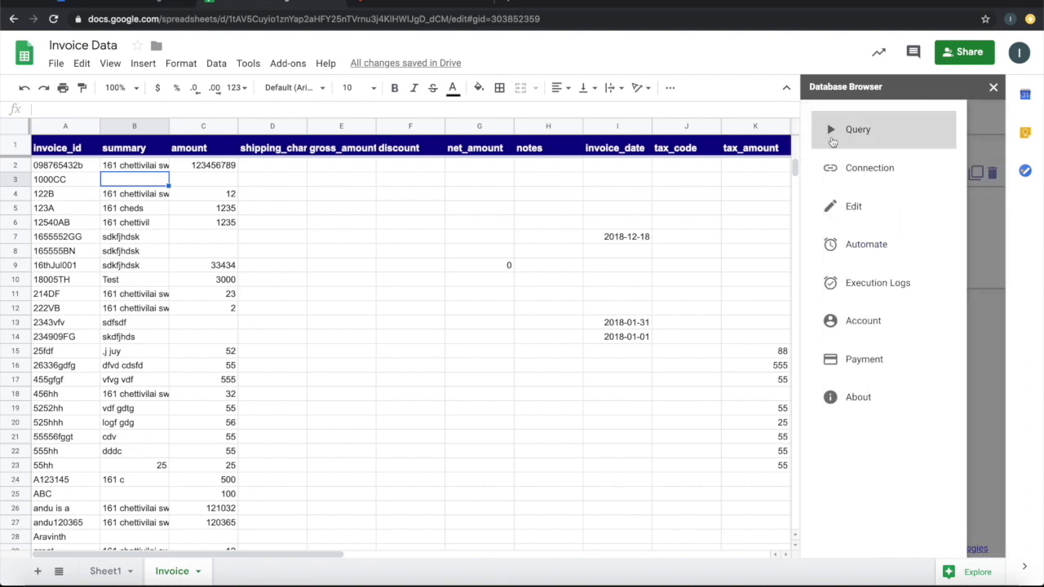
left_click(845, 211)
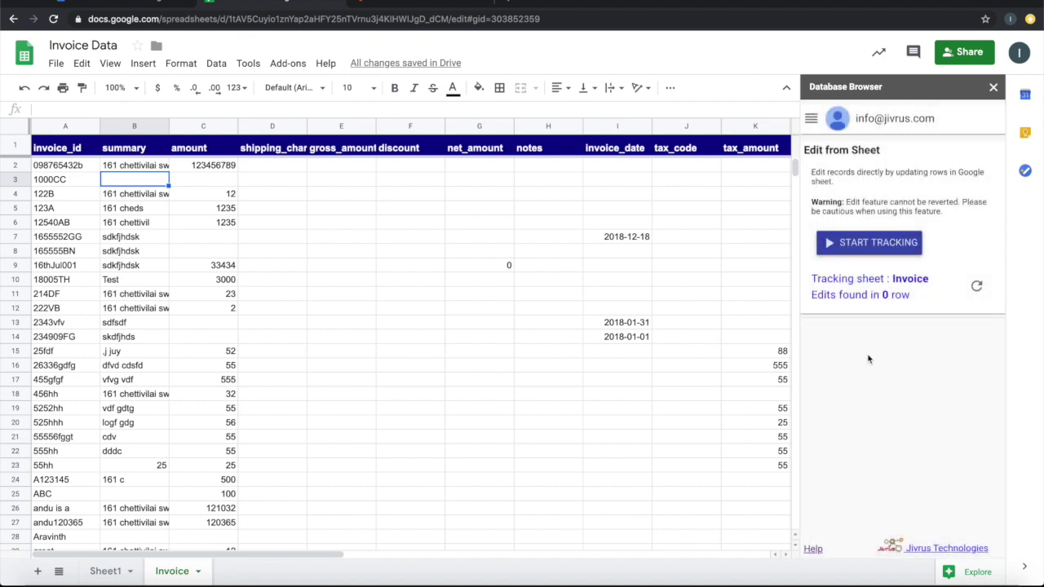
left_click(853, 247)
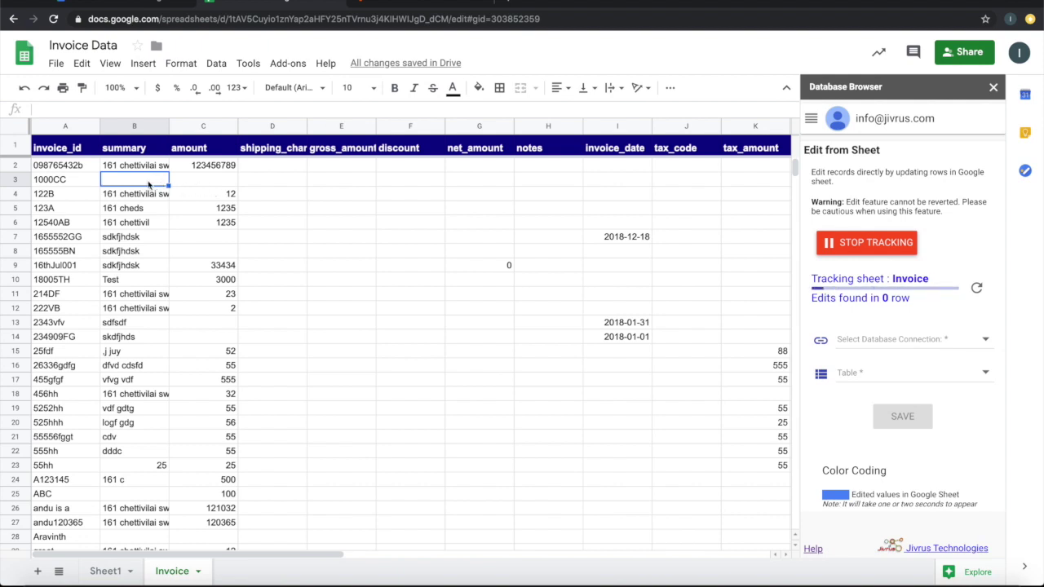
Change row 3's summary to 'car purchase' and amount to 1000000
type("car purchase")
key("Tab")
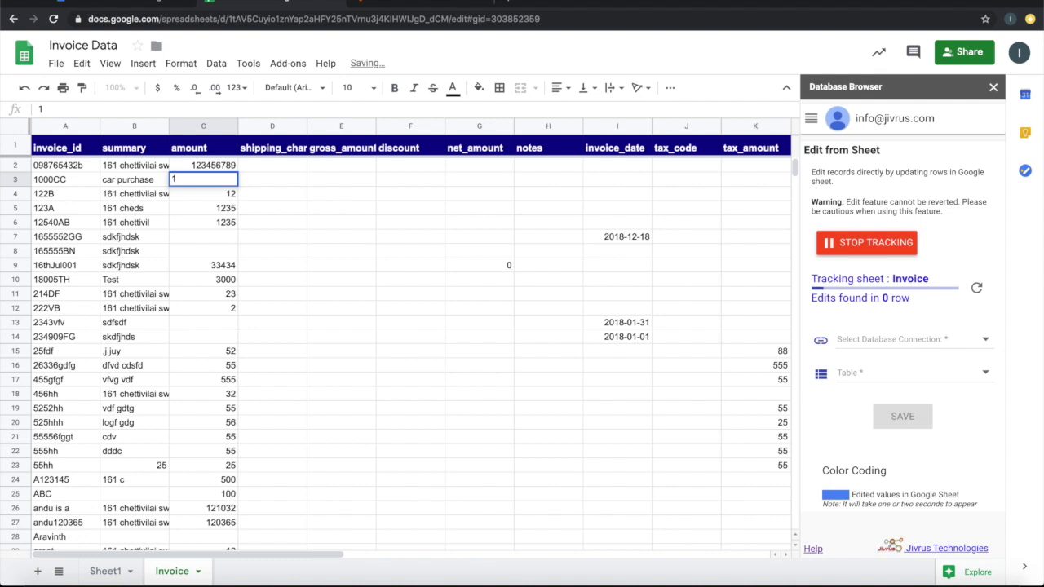
type("1000000")
key("Return")
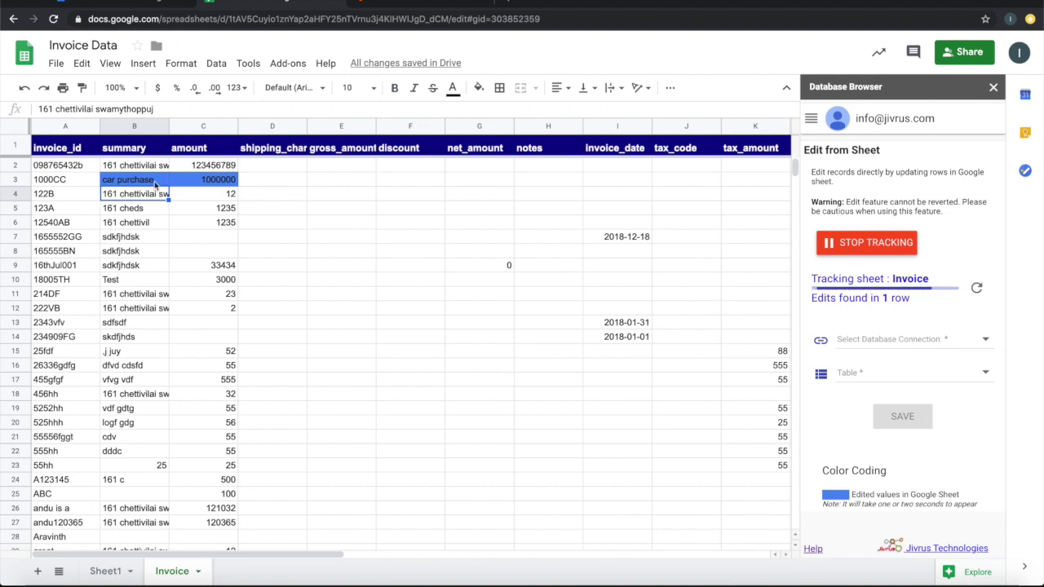
Save the edited row to My SQL Invoice DB's invoice table, then stop tracking
left_click(118, 184)
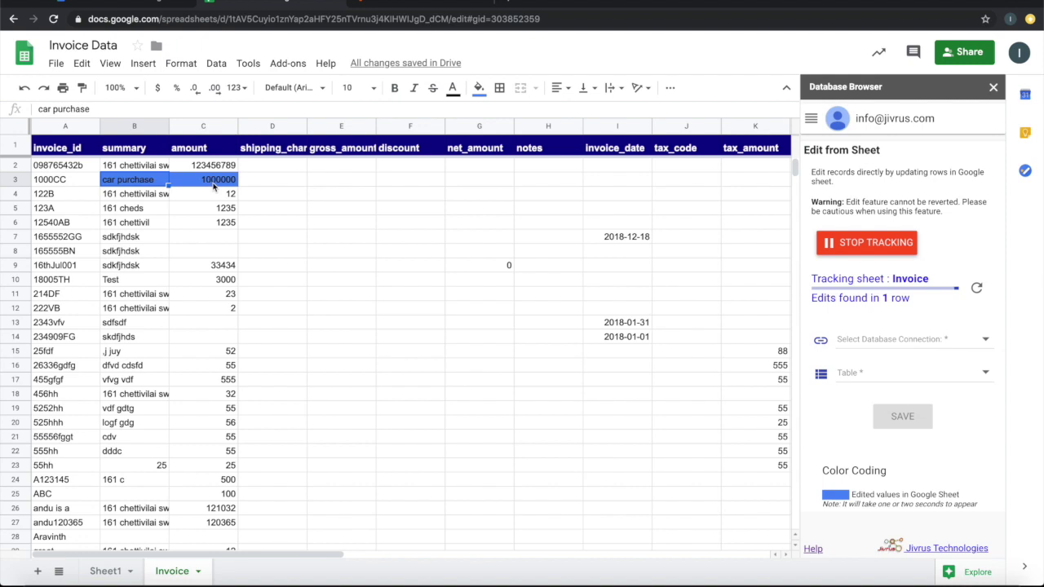
left_click(929, 339)
left_click(892, 338)
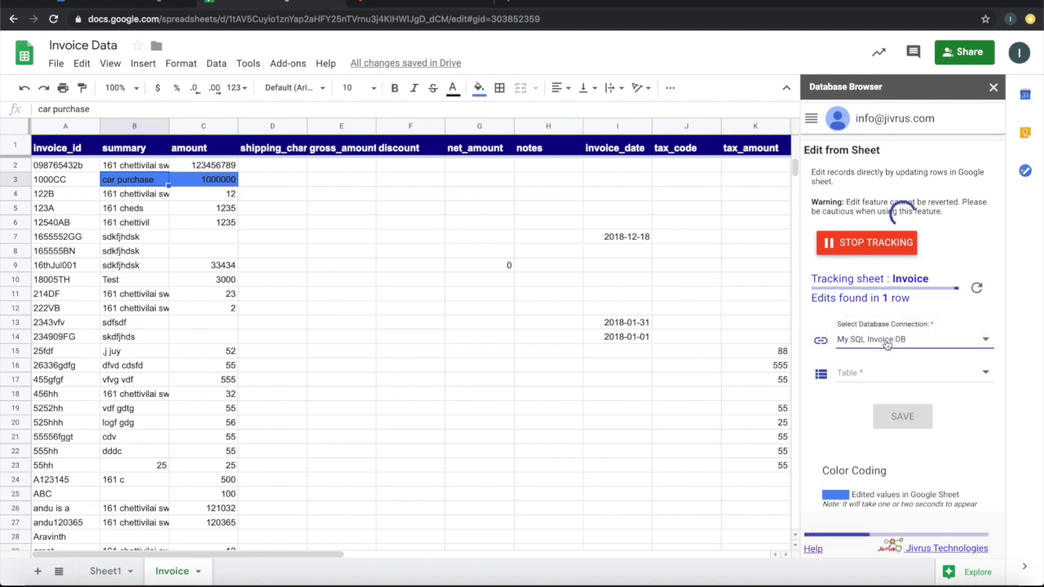
left_click(920, 376)
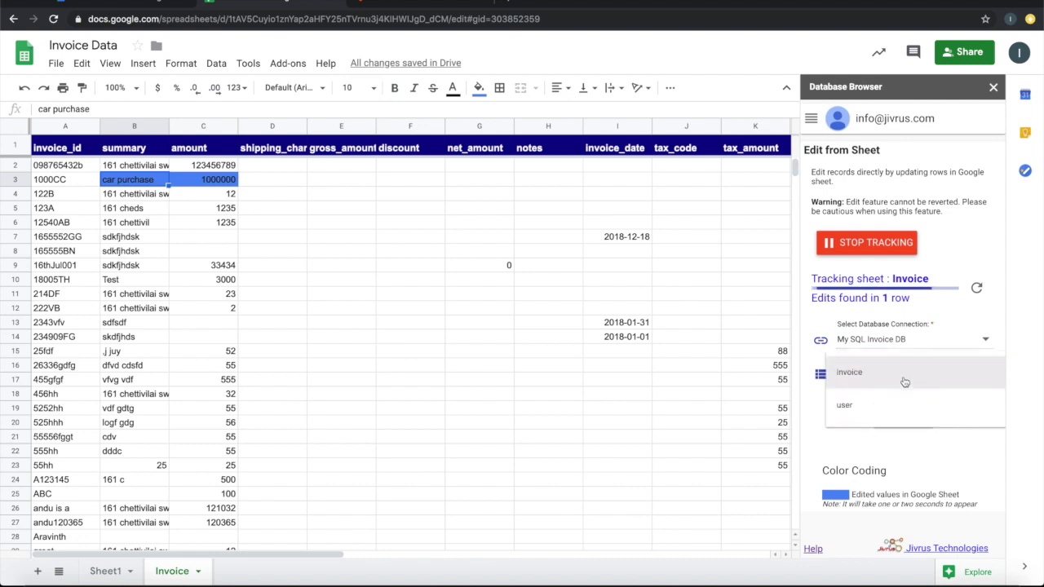
left_click(858, 375)
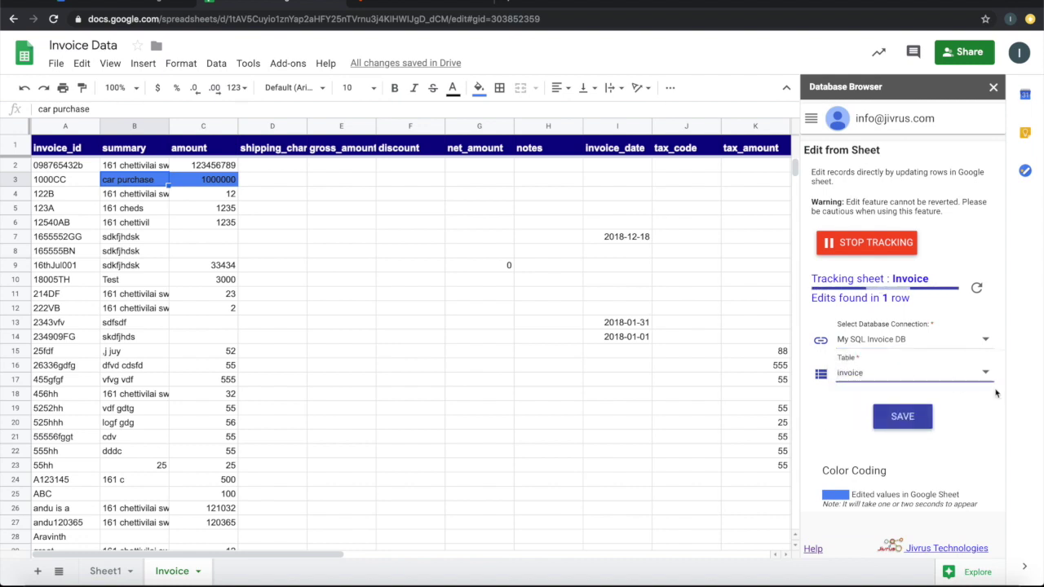
left_click(909, 422)
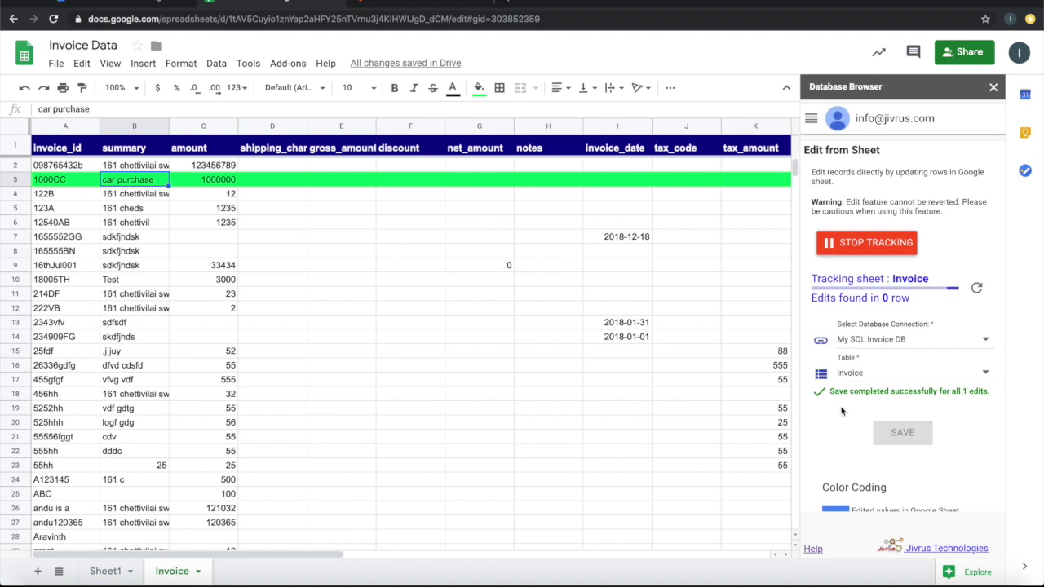
left_click(877, 245)
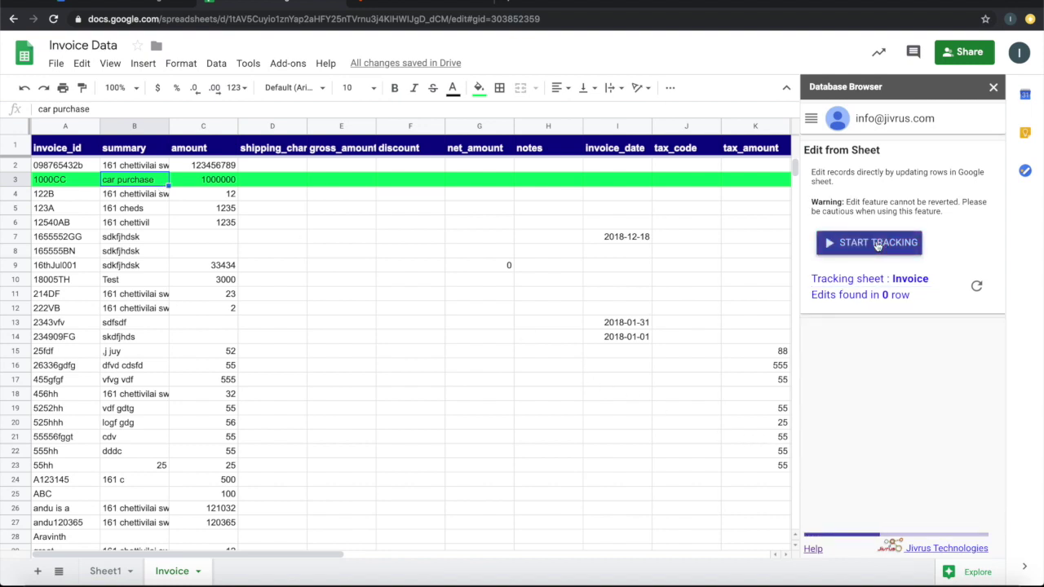
Re-run Invoice Query from the saved queries page to reload the Invoice tab
left_click(811, 119)
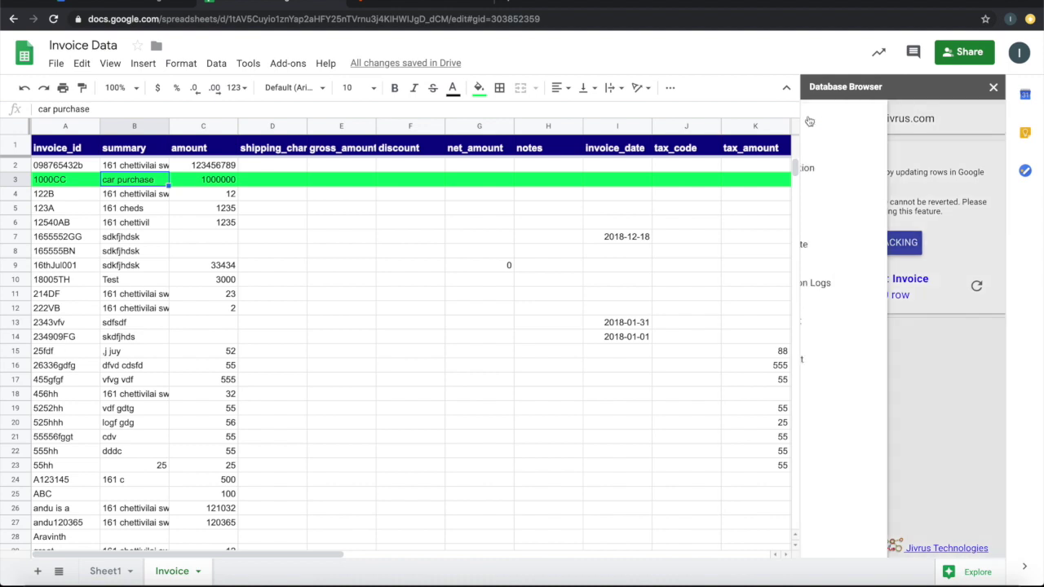
left_click(865, 140)
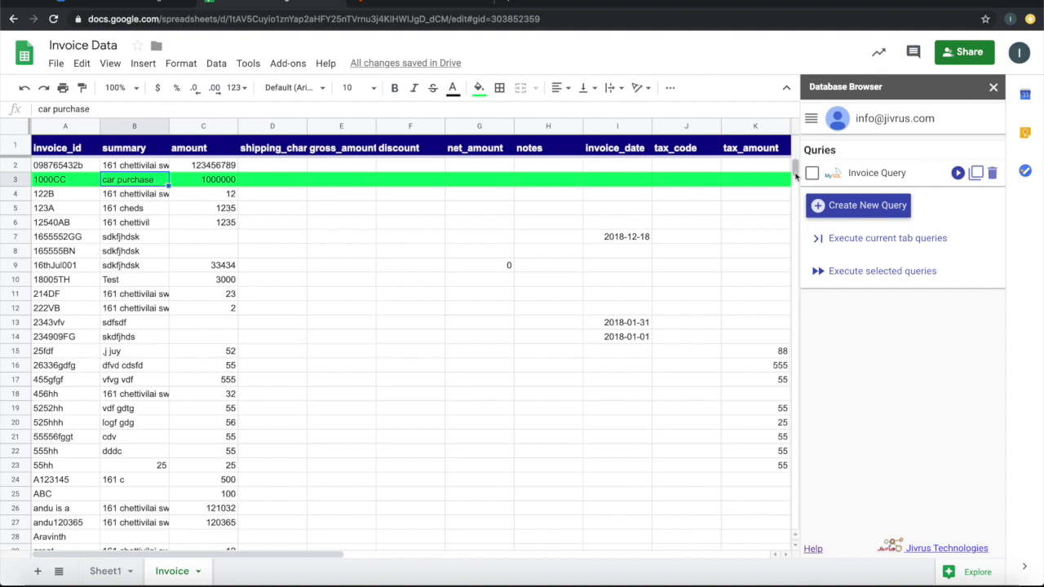
left_click(958, 173)
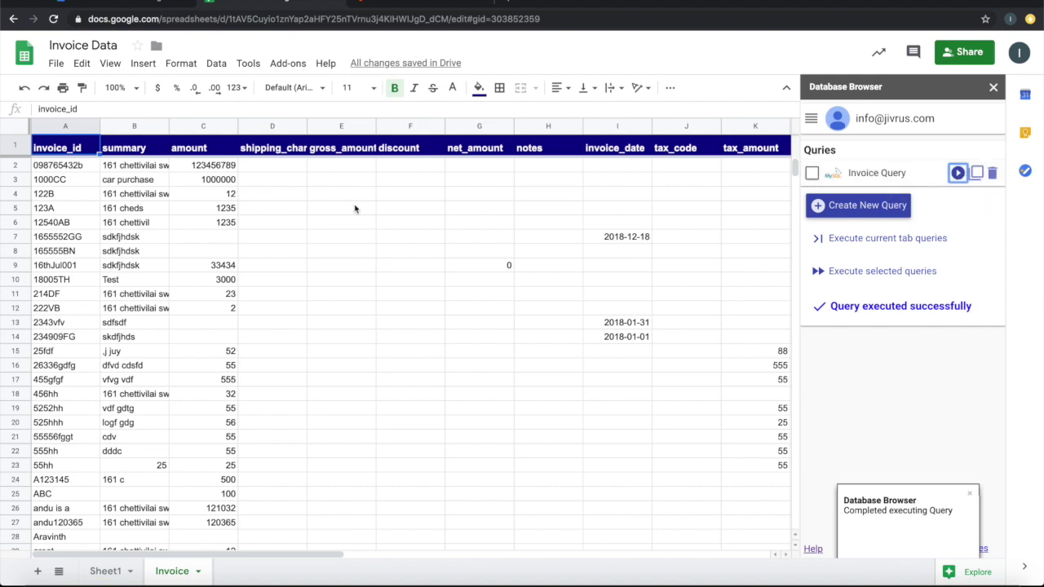
Check that row 3 still shows car purchase in B3 and 1000000 in C3
left_click(15, 180)
left_click(153, 181)
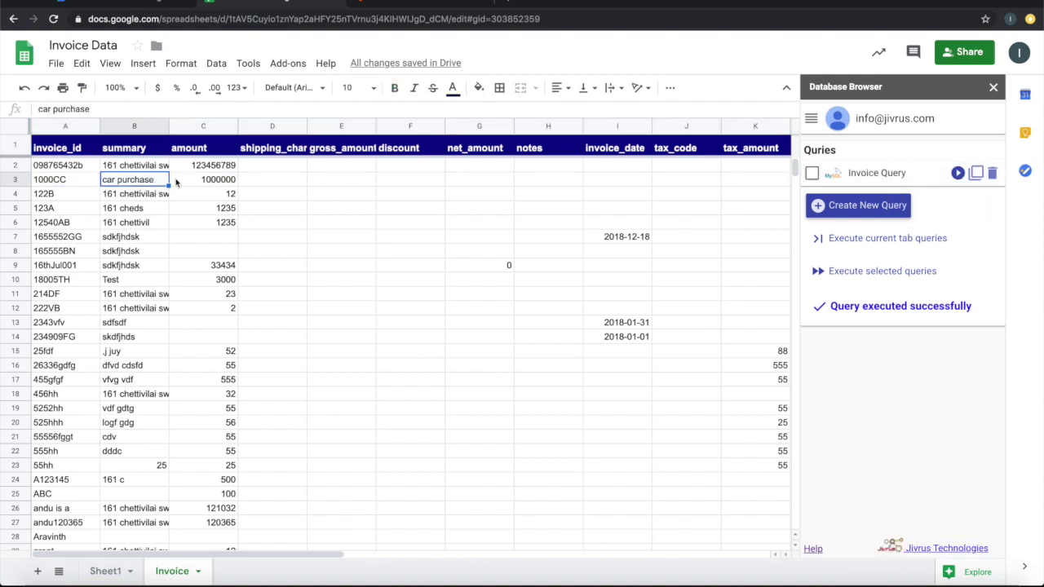
left_click(218, 182)
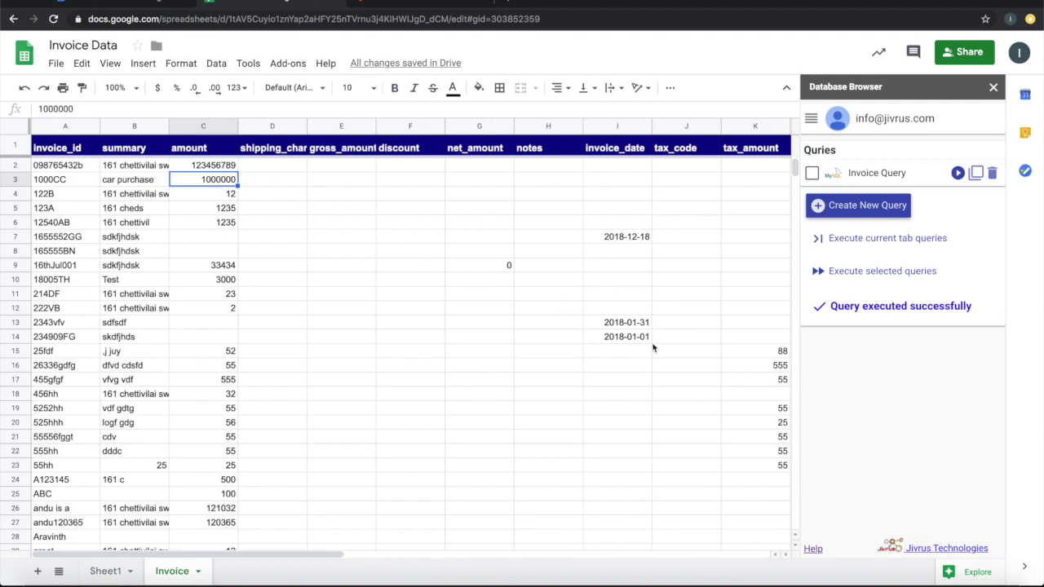
scroll(652, 349, "down", 15)
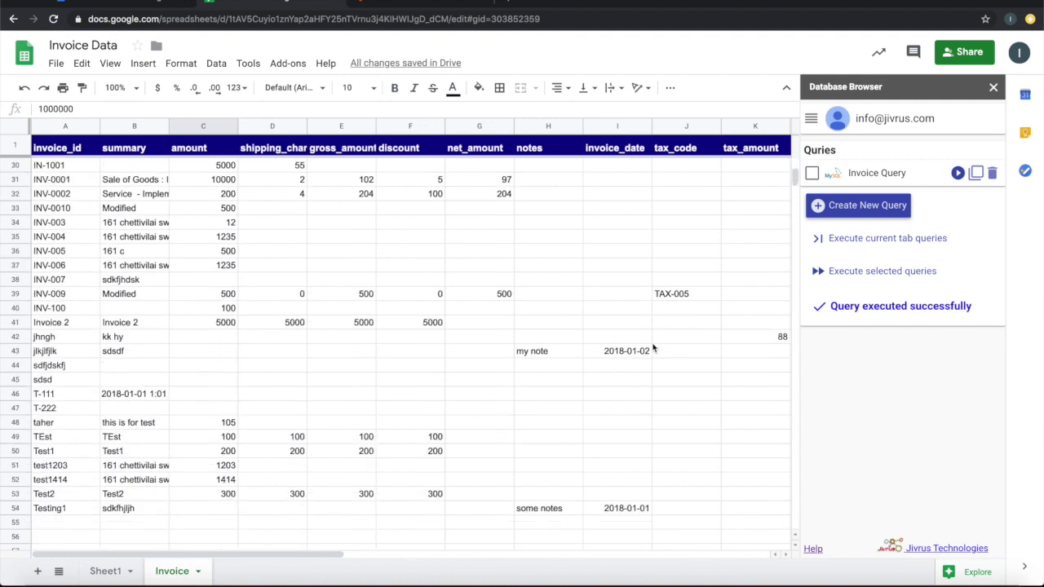
Enter New-Inv-1, Bike Purchase-1, 20000 in row 58 and fill it down to row 61
scroll(652, 348, "up", 5)
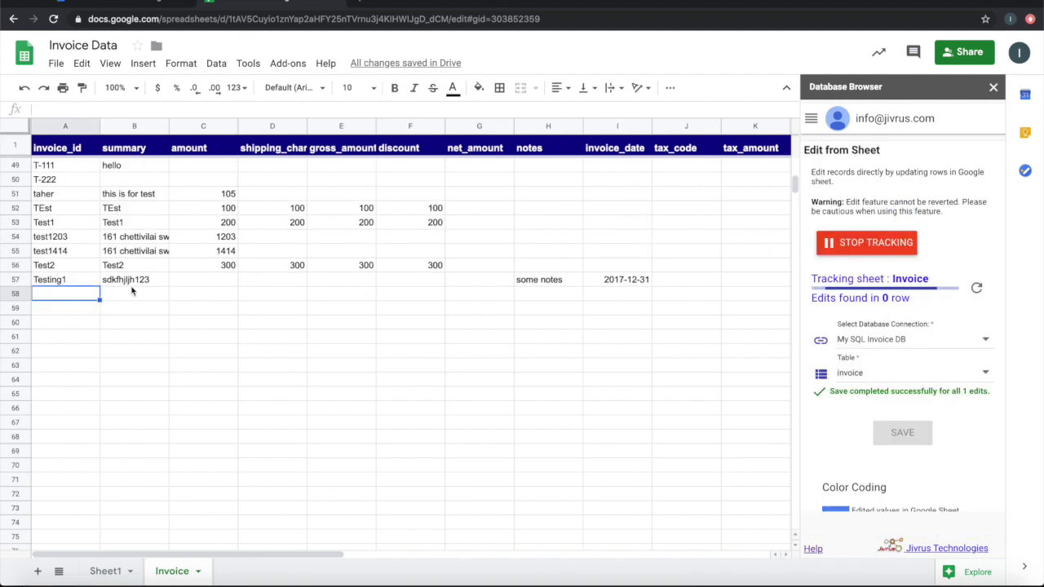
double_click(70, 294)
type("New-Inv-1")
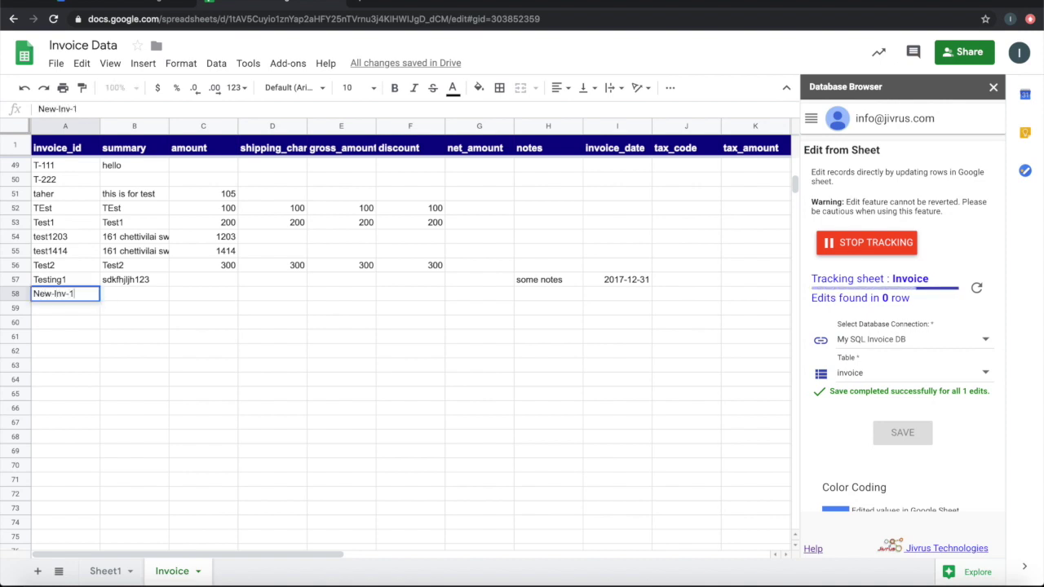
key("Tab")
key("Return")
type("Bike Purchase-1")
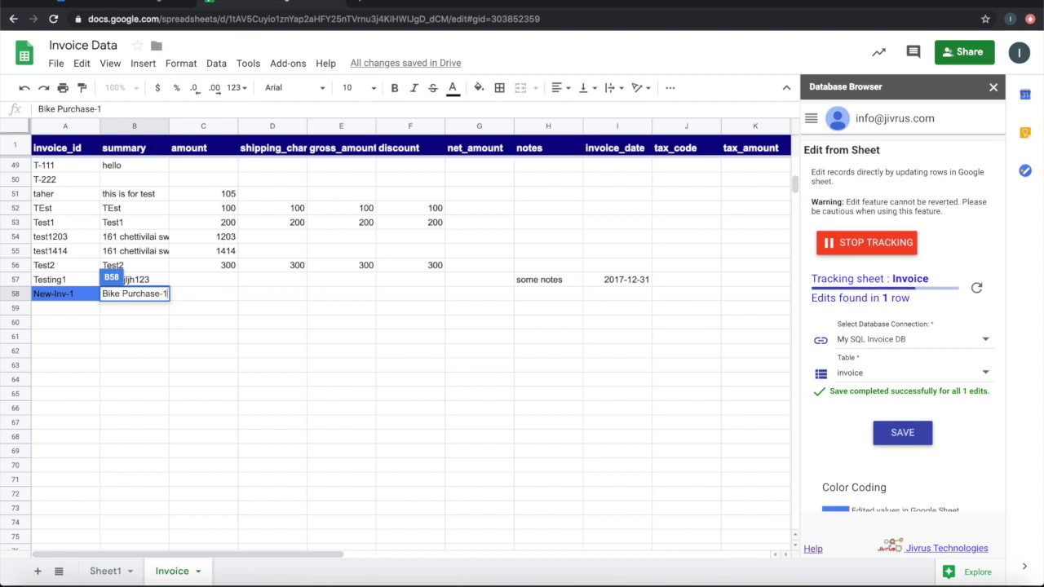
key("Tab")
type("20000")
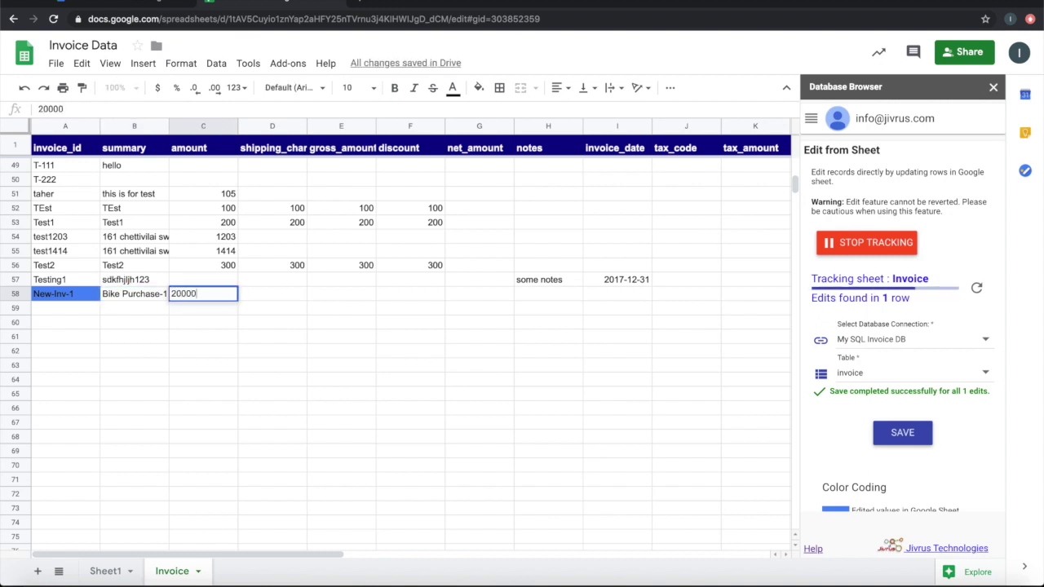
key("Return")
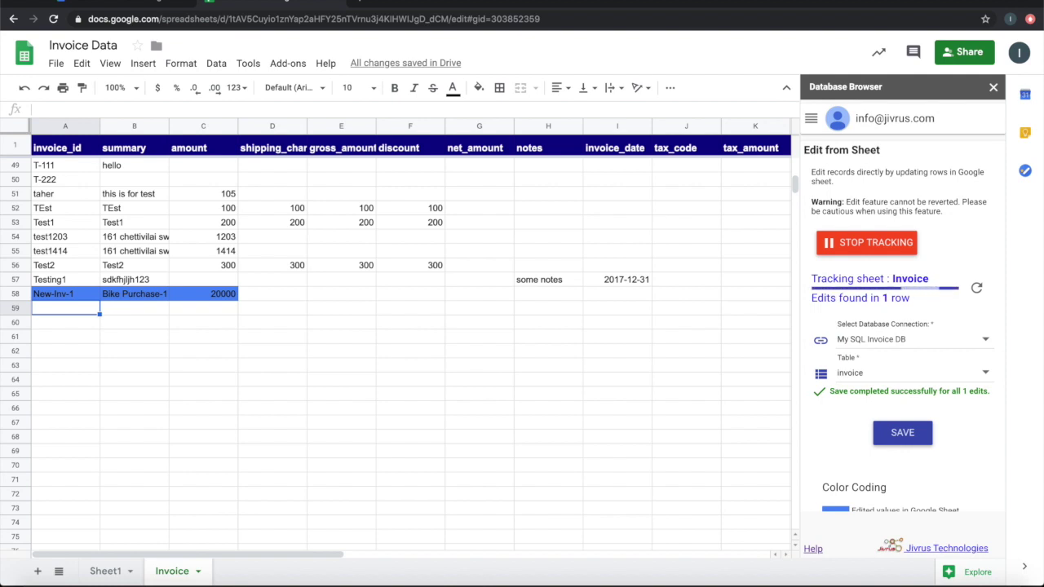
left_click(88, 298)
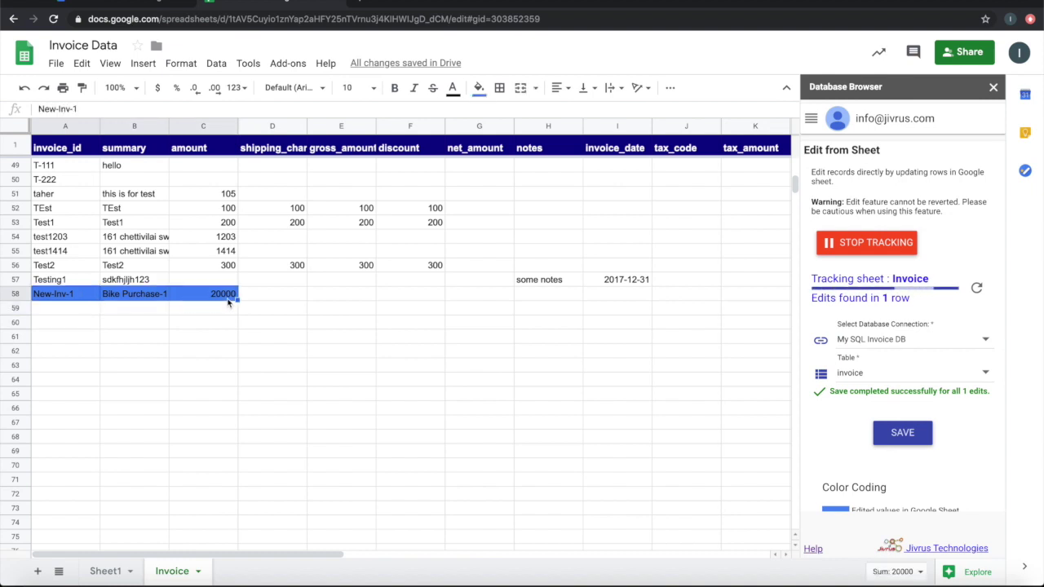
left_click_drag(238, 299, 245, 338)
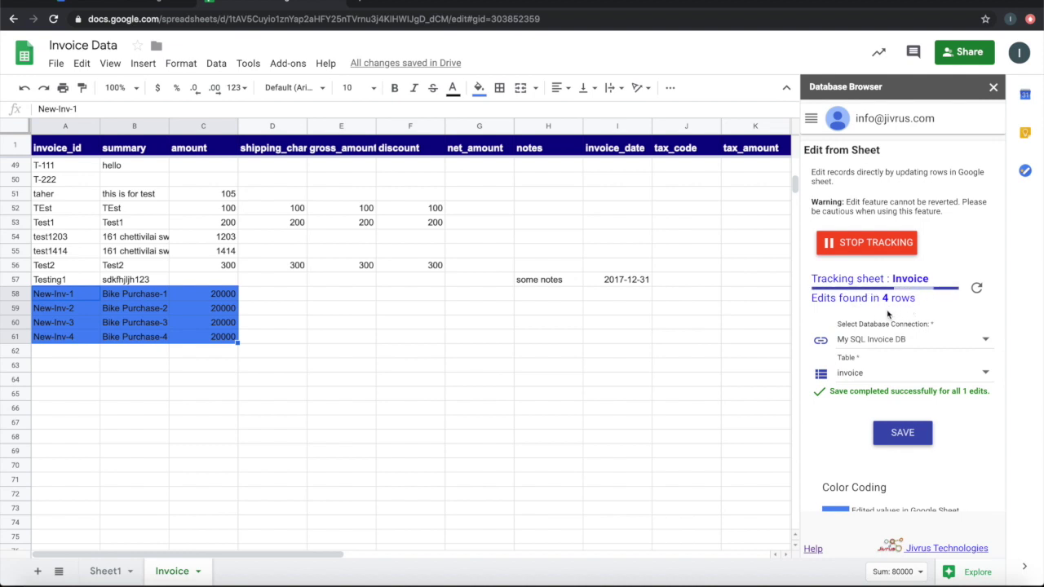
Save the four new Bike Purchase rows to the database and stop edit tracking
left_click(896, 435)
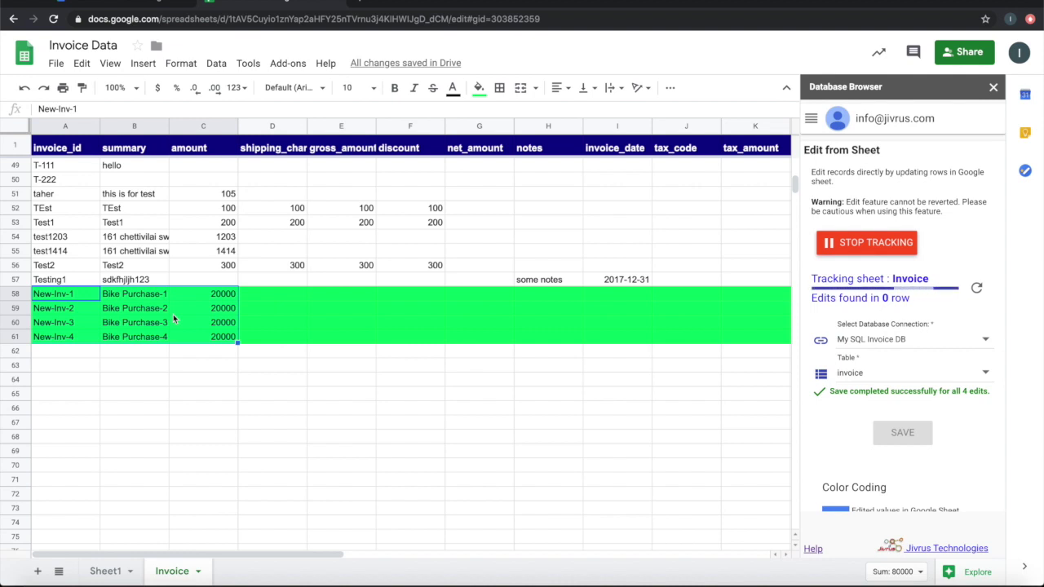
left_click(848, 247)
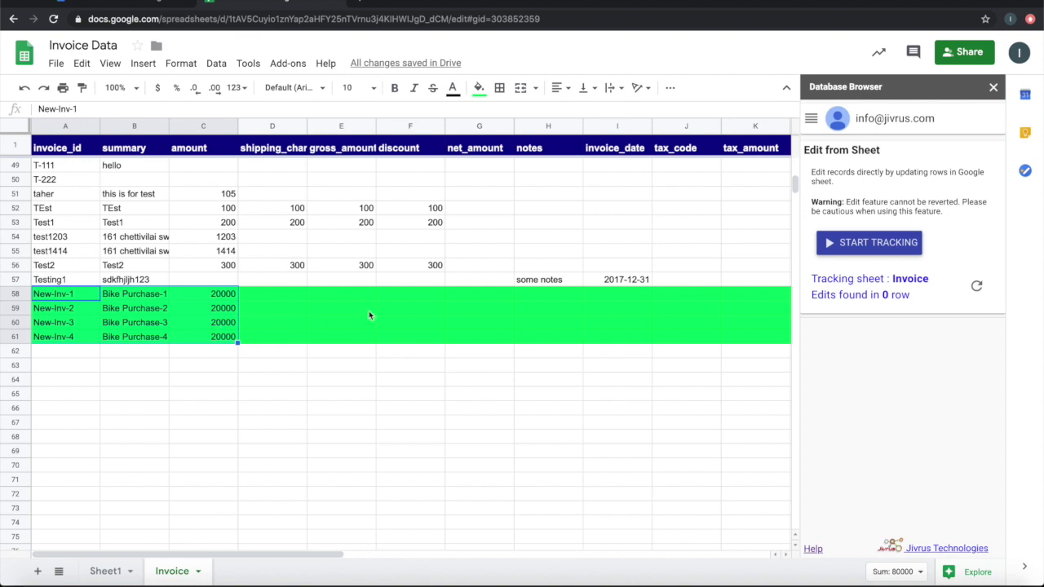
Re-run the saved Invoice Query from the add-on's Query page to reload the Invoice tab
left_click(812, 119)
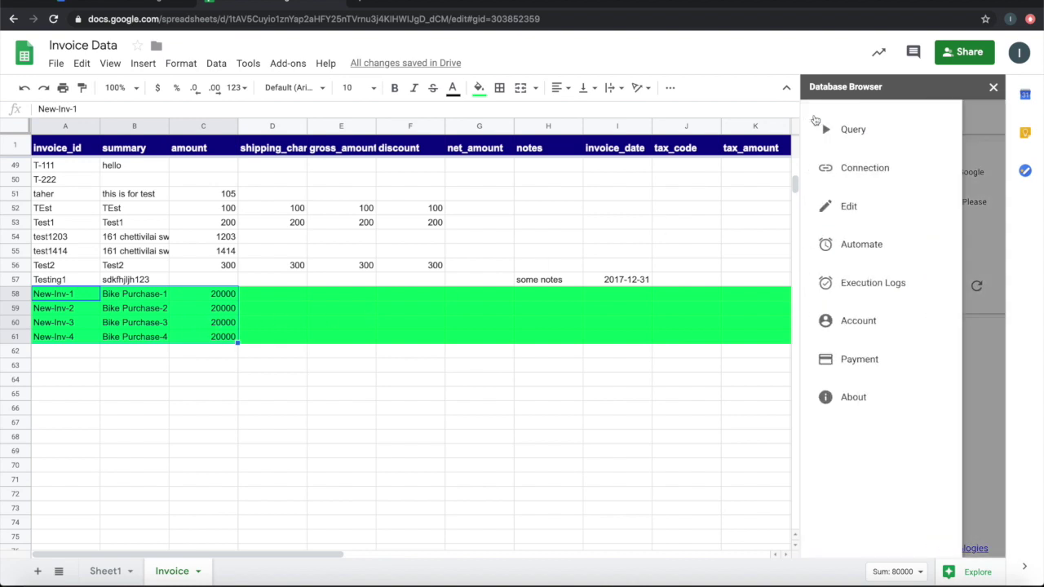
left_click(863, 144)
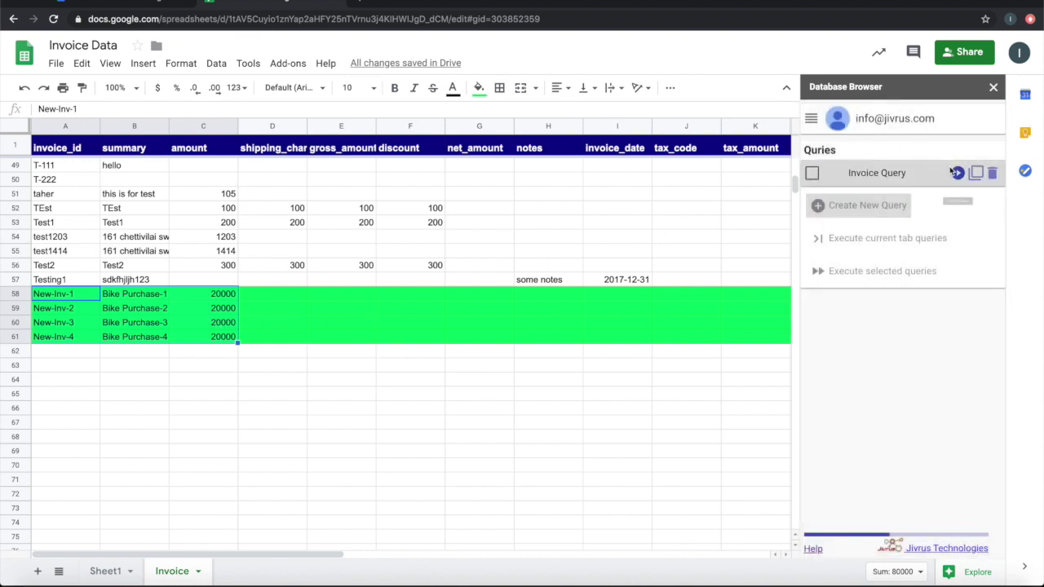
left_click(955, 173)
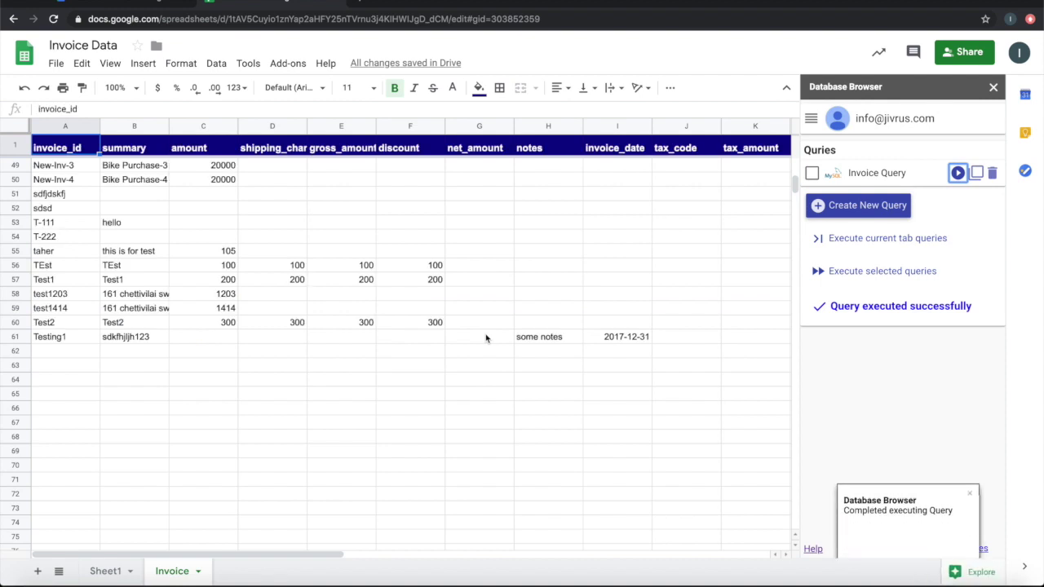
Select rows 47–50 to confirm New-Inv-1 to New-Inv-4 reloaded there, then deselect
scroll(290, 298, "up", 6)
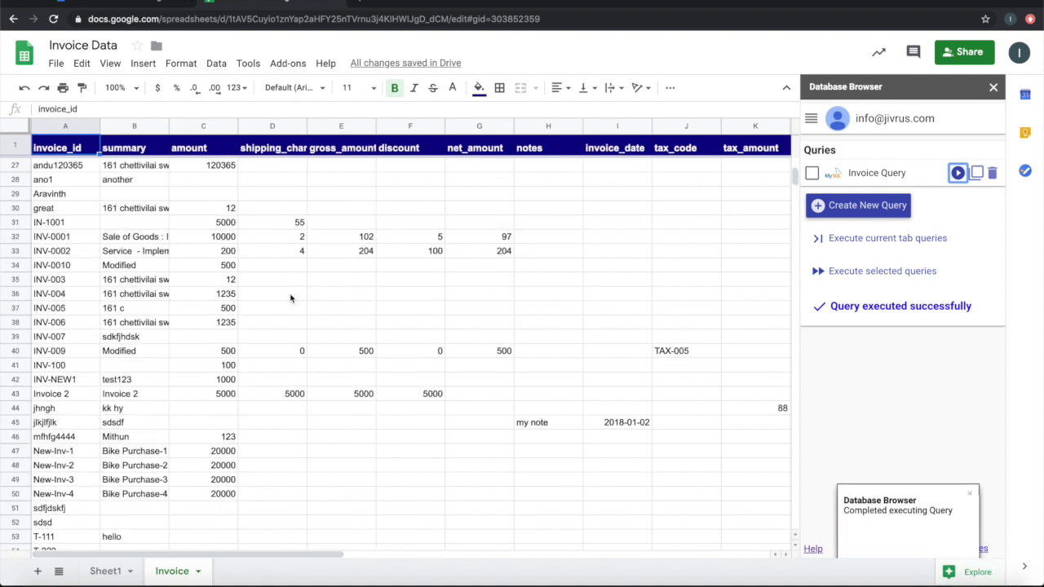
scroll(290, 297, "down", 1)
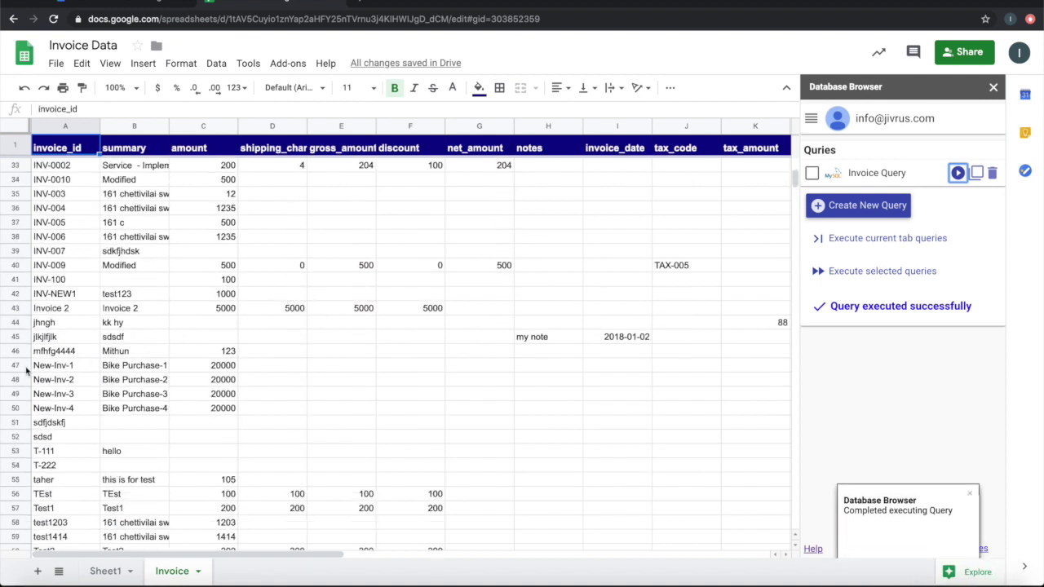
left_click_drag(22, 369, 26, 404)
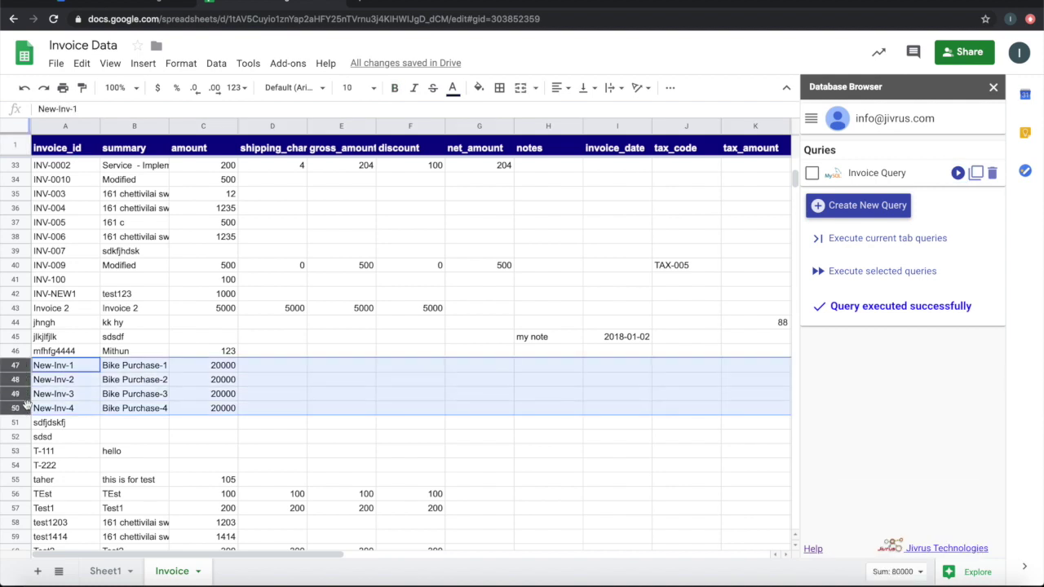
left_click(264, 368)
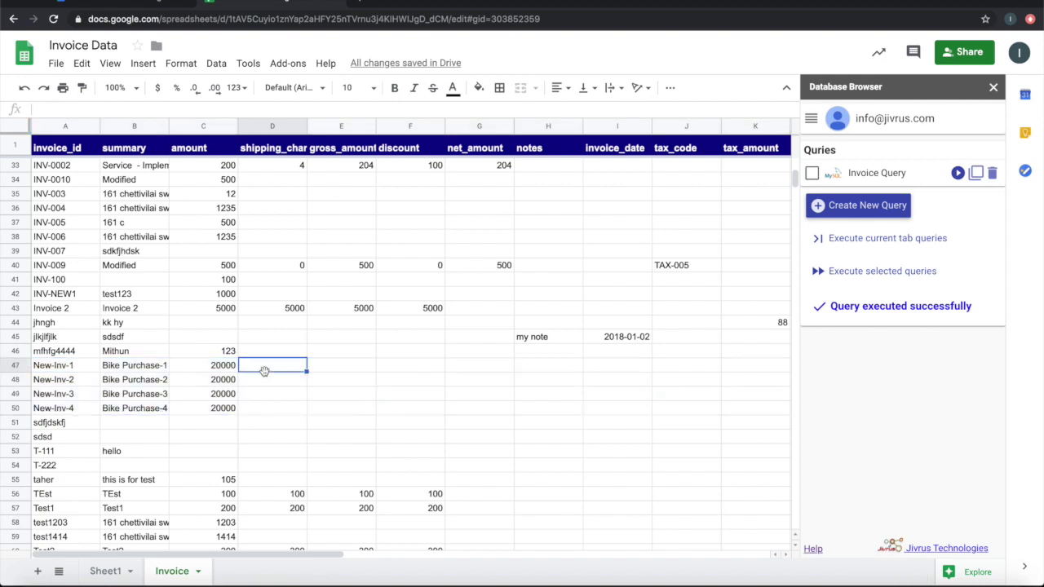